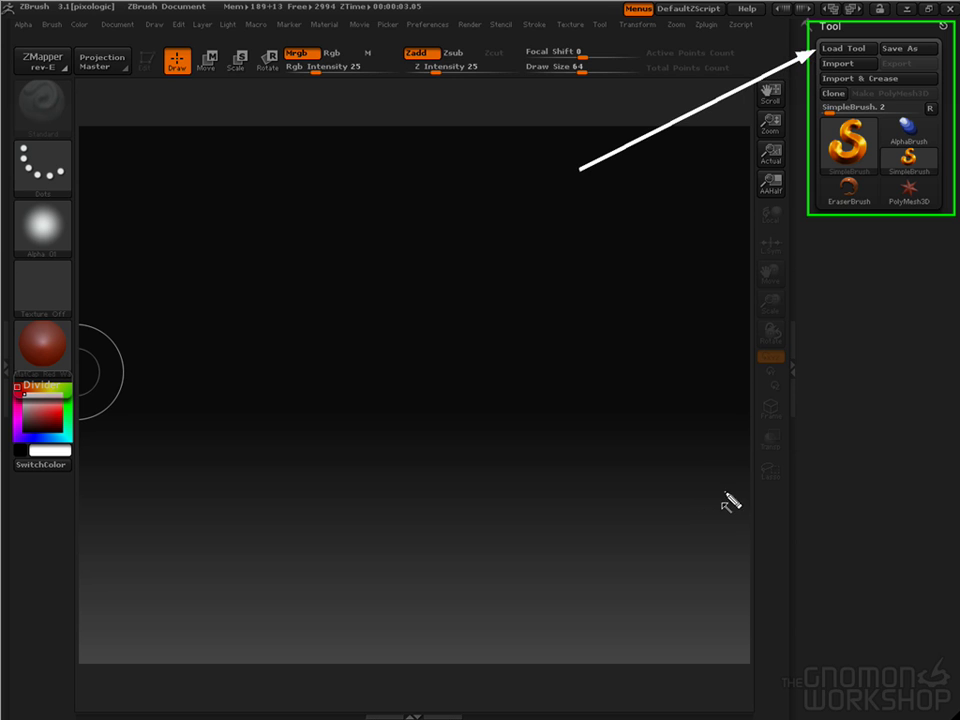
Step: Load the PolySphere.ZTL tool from the ZTools folder
{"action": "left_click", "coordinate": [846, 48]}
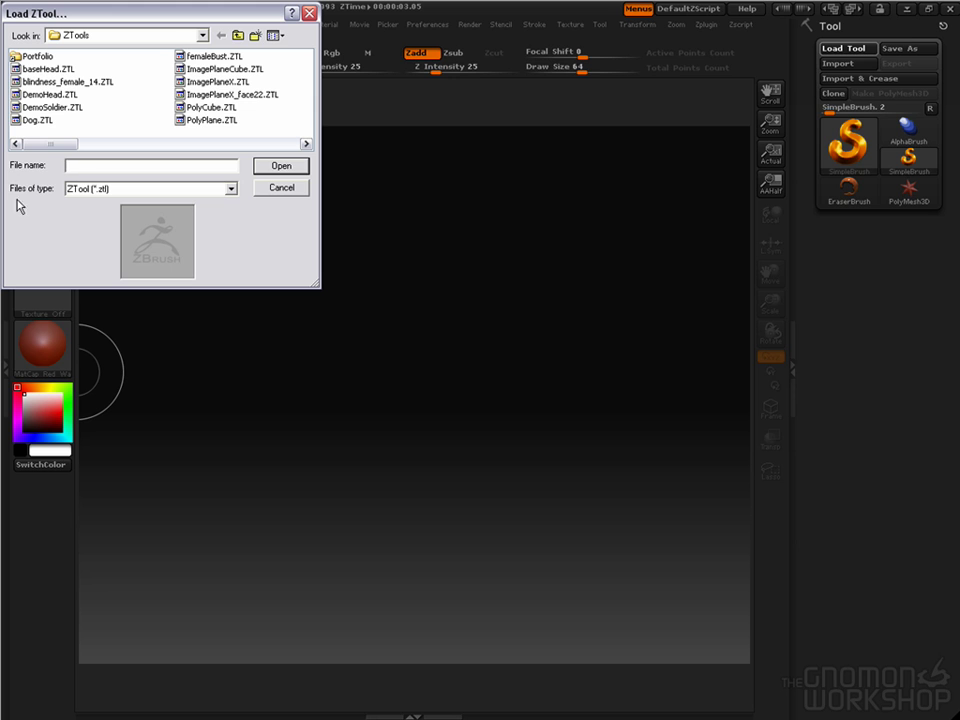
{"action": "left_click", "coordinate": [208, 144]}
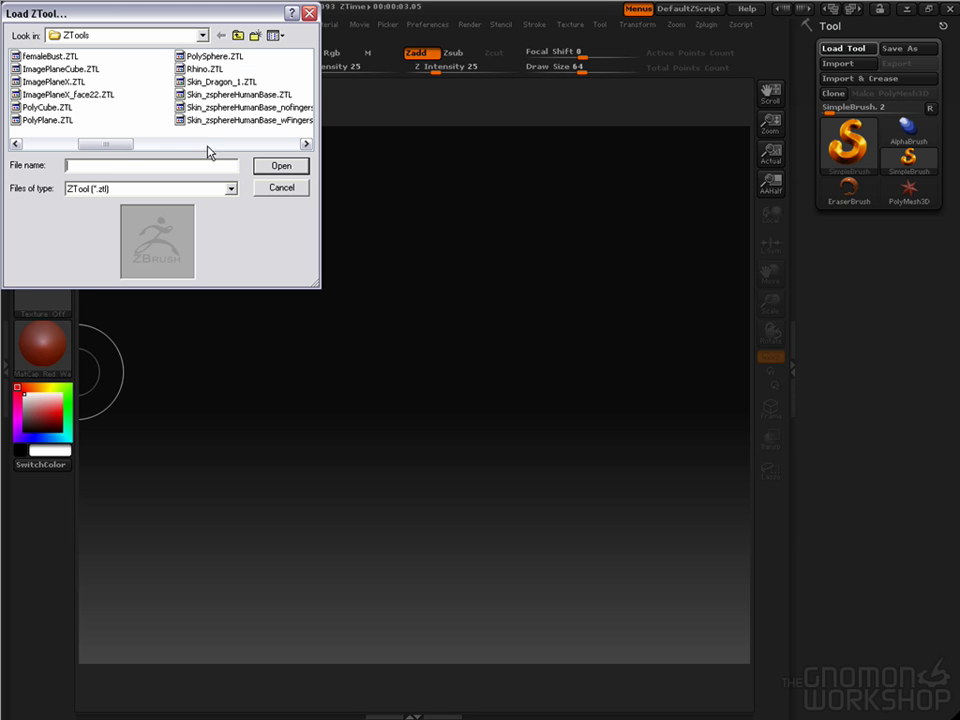
{"action": "left_click", "coordinate": [205, 57]}
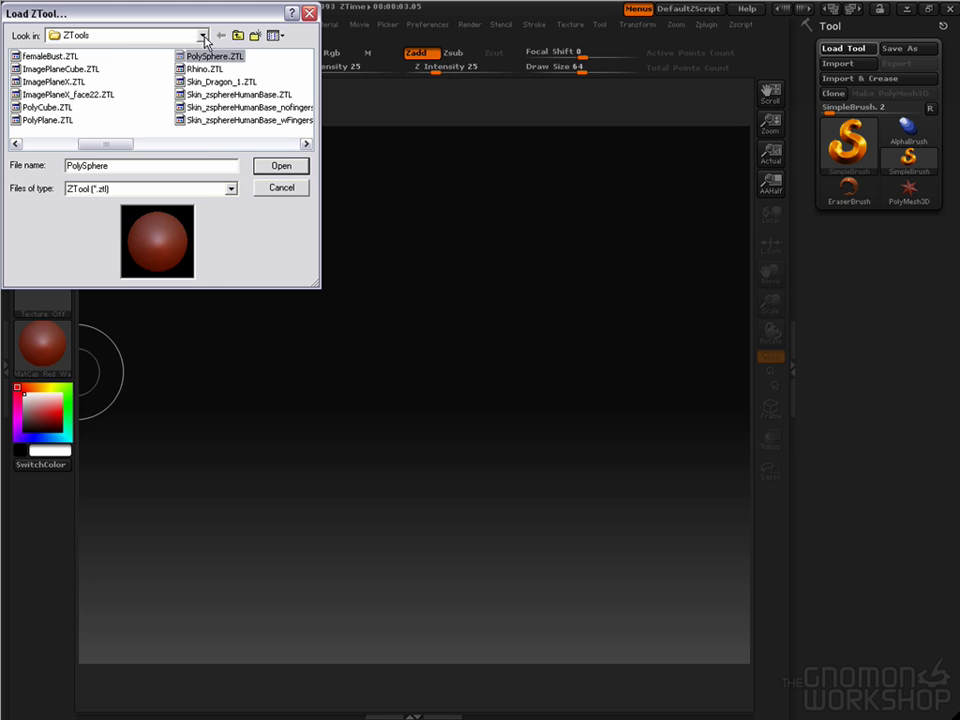
{"action": "left_click", "coordinate": [202, 36]}
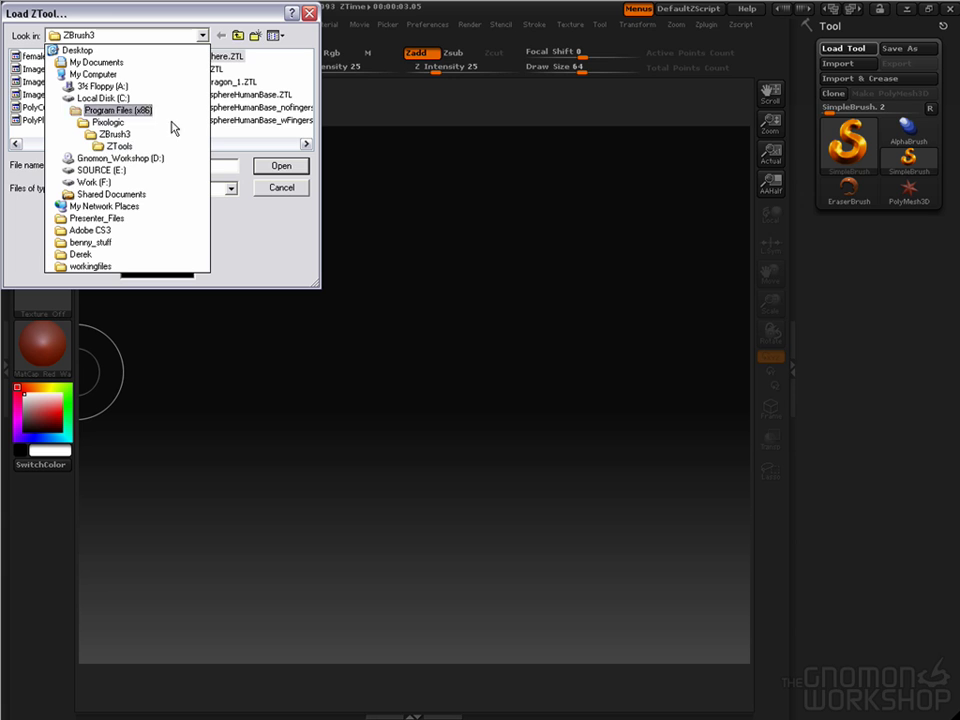
{"action": "left_click", "coordinate": [278, 176]}
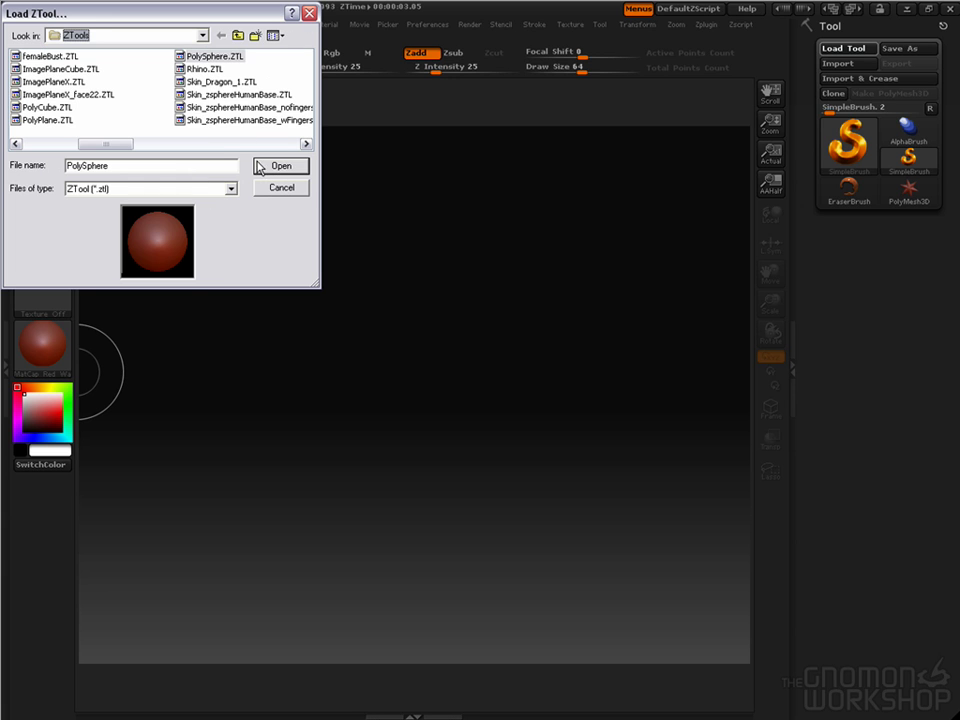
{"action": "left_click", "coordinate": [278, 169]}
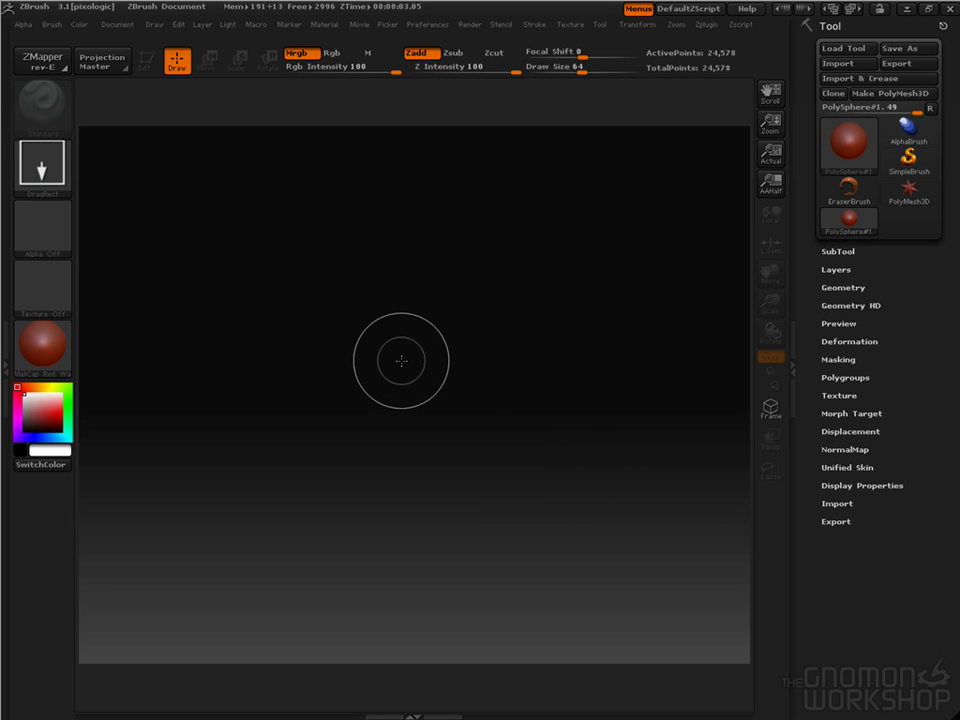
Step: Draw the PolySphere at the centre of the canvas and turn on Edit mode for it
{"action": "left_click_drag", "start_coordinate": [403, 362], "coordinate": [436, 594]}
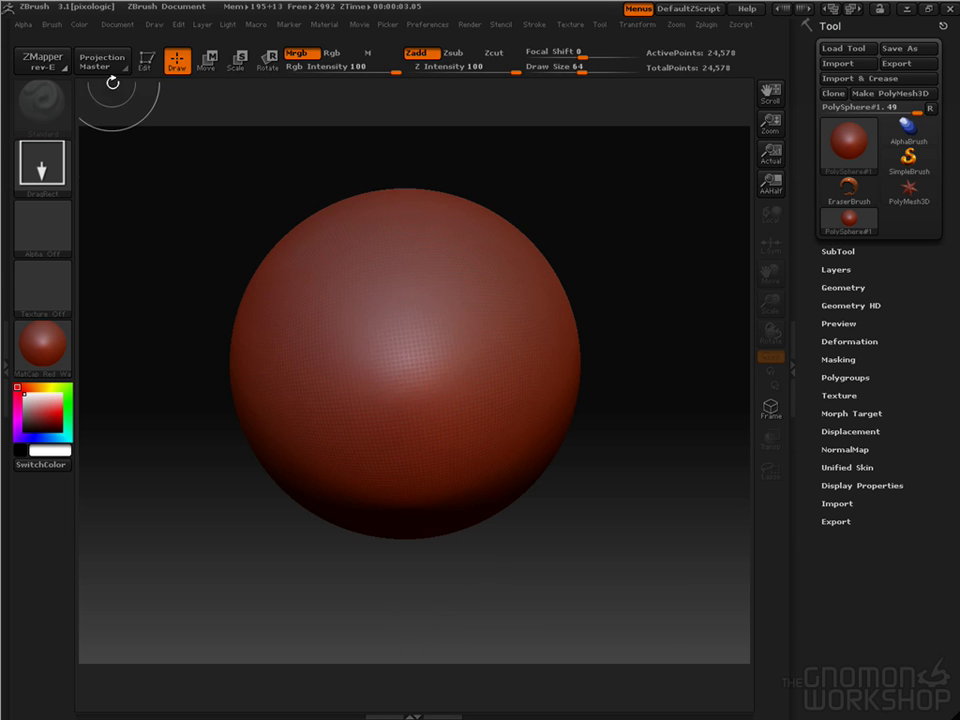
{"action": "left_click", "coordinate": [148, 63]}
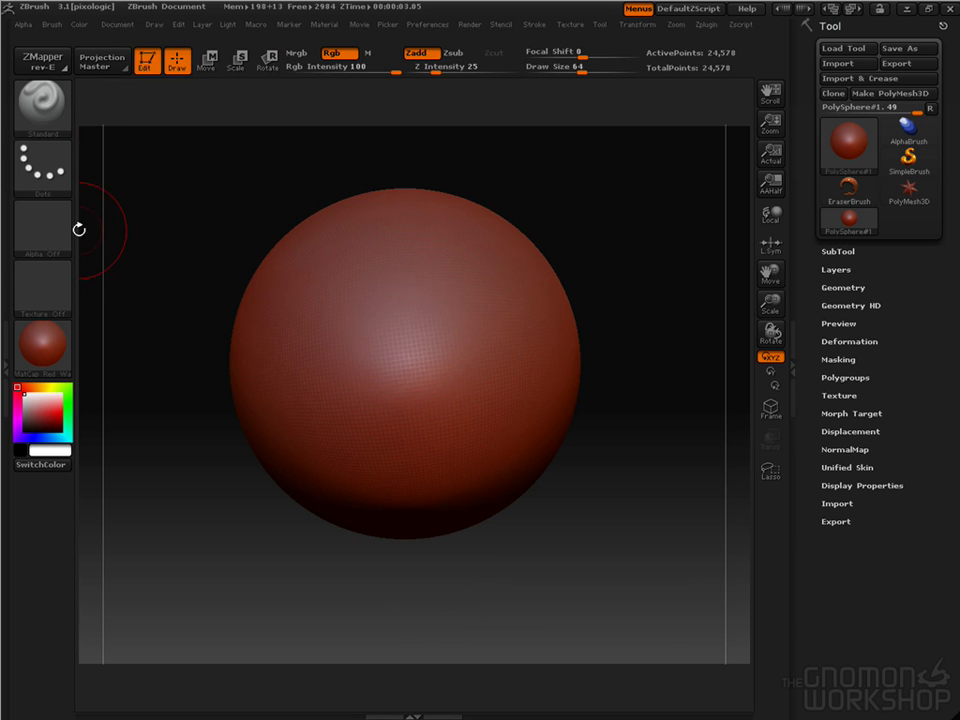
Step: Leave Edit mode and fill the canvas with overlapping copies of the PolySphere
{"action": "left_click", "coordinate": [147, 68]}
{"action": "left_click_drag", "start_coordinate": [547, 306], "coordinate": [585, 525]}
{"action": "left_click_drag", "start_coordinate": [442, 381], "coordinate": [489, 570]}
{"action": "left_click_drag", "start_coordinate": [311, 392], "coordinate": [373, 610]}
{"action": "left_click_drag", "start_coordinate": [360, 200], "coordinate": [390, 350]}
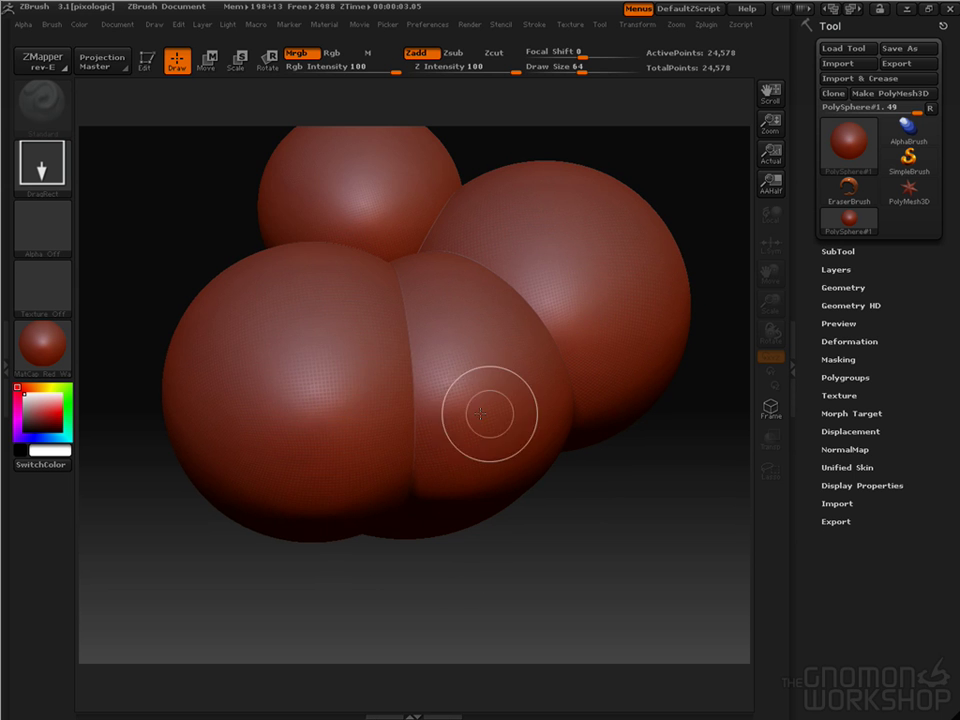
{"action": "left_click_drag", "start_coordinate": [501, 391], "coordinate": [530, 572]}
{"action": "left_click_drag", "start_coordinate": [404, 499], "coordinate": [420, 702]}
{"action": "left_click_drag", "start_coordinate": [577, 542], "coordinate": [606, 715]}
{"action": "left_click_drag", "start_coordinate": [631, 500], "coordinate": [648, 705]}
{"action": "left_click_drag", "start_coordinate": [665, 462], "coordinate": [642, 670]}
{"action": "left_click_drag", "start_coordinate": [511, 478], "coordinate": [490, 690]}
{"action": "left_click_drag", "start_coordinate": [425, 478], "coordinate": [322, 711]}
{"action": "left_click_drag", "start_coordinate": [318, 493], "coordinate": [245, 712]}
{"action": "left_click_drag", "start_coordinate": [278, 411], "coordinate": [186, 654]}
{"action": "left_click_drag", "start_coordinate": [330, 324], "coordinate": [300, 508]}
{"action": "left_click_drag", "start_coordinate": [499, 305], "coordinate": [490, 506]}
{"action": "left_click_drag", "start_coordinate": [652, 298], "coordinate": [645, 515]}
{"action": "left_click_drag", "start_coordinate": [735, 391], "coordinate": [658, 625]}
{"action": "left_click_drag", "start_coordinate": [562, 411], "coordinate": [505, 645]}
{"action": "left_click_drag", "start_coordinate": [534, 408], "coordinate": [470, 655]}
{"action": "left_click_drag", "start_coordinate": [459, 444], "coordinate": [368, 714]}
{"action": "left_click_drag", "start_coordinate": [227, 683], "coordinate": [222, 700]}
{"action": "left_click_drag", "start_coordinate": [503, 385], "coordinate": [446, 580]}
{"action": "left_click_drag", "start_coordinate": [572, 366], "coordinate": [515, 562]}
{"action": "left_click_drag", "start_coordinate": [615, 362], "coordinate": [568, 556]}
{"action": "left_click_drag", "start_coordinate": [601, 465], "coordinate": [515, 680]}
{"action": "left_click_drag", "start_coordinate": [412, 413], "coordinate": [292, 620]}
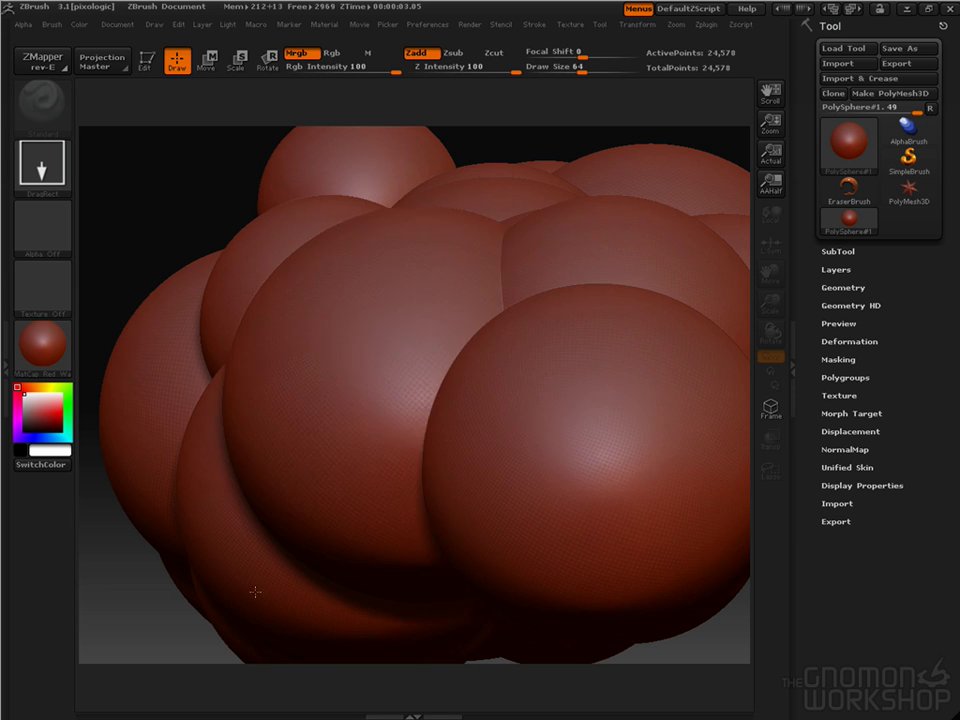
{"action": "left_click_drag", "start_coordinate": [391, 307], "coordinate": [198, 528]}
Step: Turn on Edit mode for the last sphere, display its polygon wireframe and inspect the mesh from several angles
{"action": "left_click", "coordinate": [146, 62]}
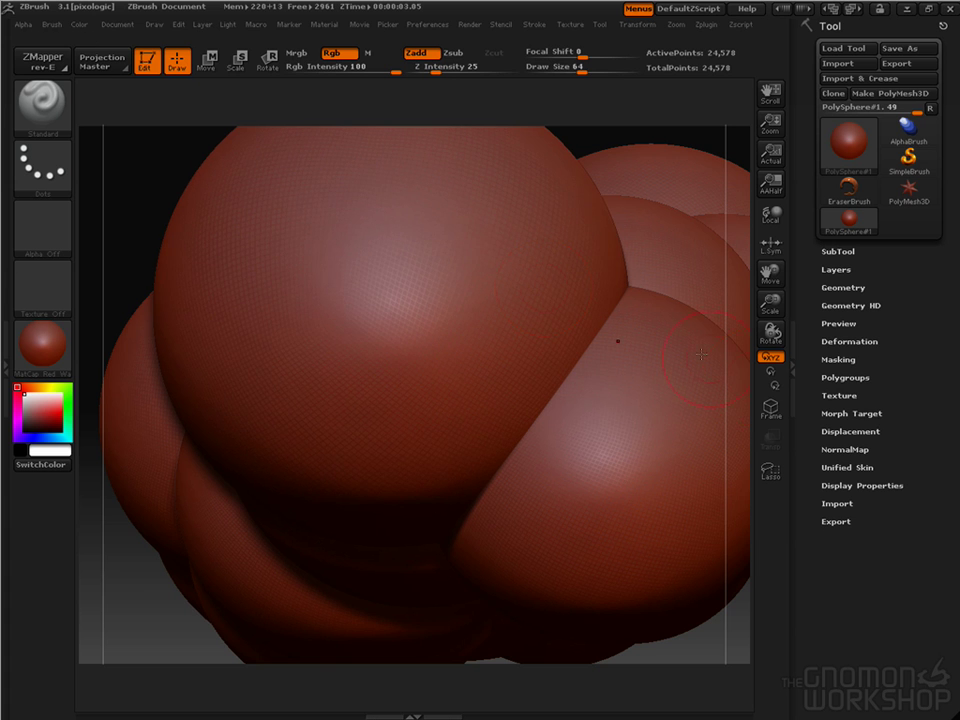
{"action": "left_click", "coordinate": [773, 411]}
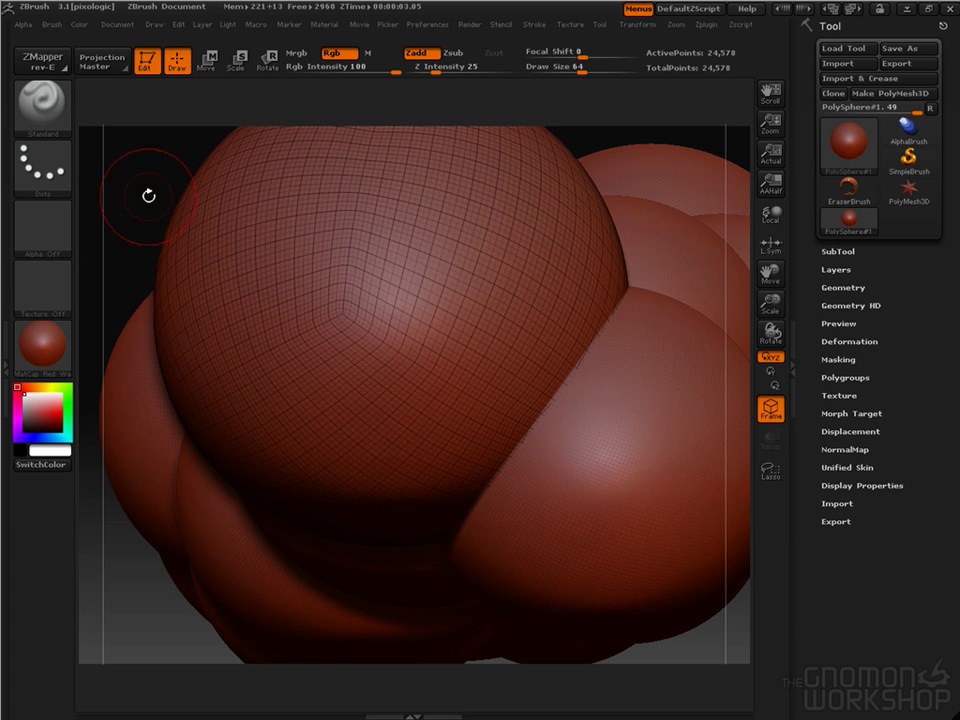
{"action": "mouse_move", "coordinate": [152, 190]}
{"action": "left_mouse_down"}
{"action": "mouse_move", "coordinate": [120, 279]}
{"action": "mouse_move", "coordinate": [298, 313]}
{"action": "mouse_move", "coordinate": [314, 226]}
{"action": "mouse_move", "coordinate": [389, 291]}
{"action": "left_mouse_up"}
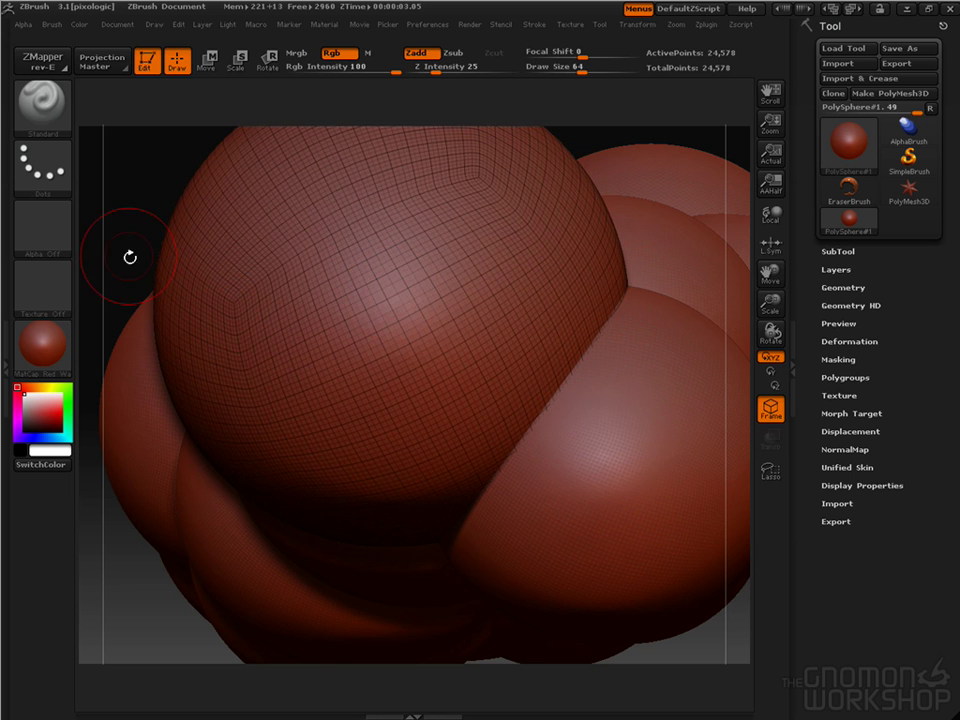
{"action": "mouse_move", "coordinate": [130, 246]}
{"action": "left_mouse_down"}
{"action": "mouse_move", "coordinate": [118, 171]}
{"action": "mouse_move", "coordinate": [485, 151]}
{"action": "left_mouse_up"}
{"action": "left_click_drag", "start_coordinate": [617, 124], "coordinate": [572, 158]}
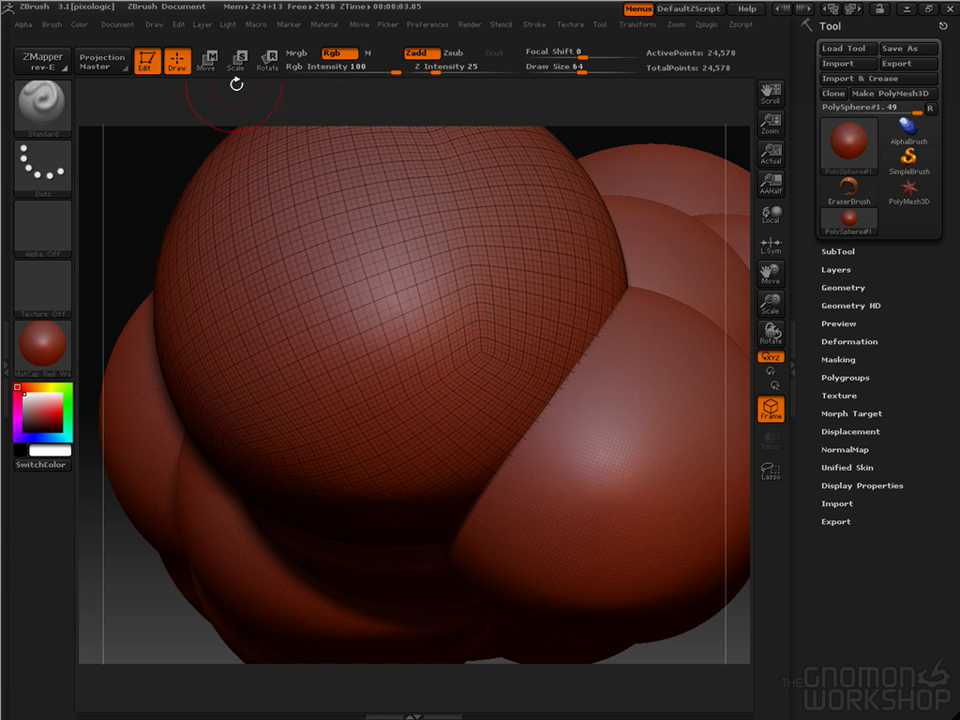
Step: Clear the sphere copies from the layer, leave Edit mode and draw a fresh wireframed sphere on an emptied canvas
{"action": "left_click", "coordinate": [202, 25]}
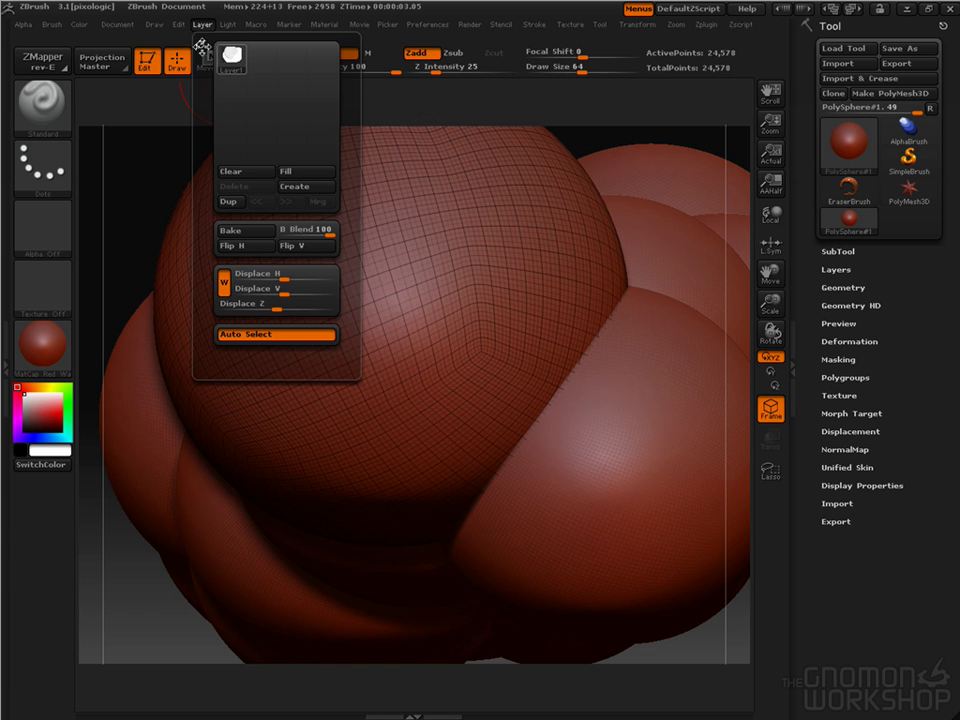
{"action": "left_click", "coordinate": [234, 172]}
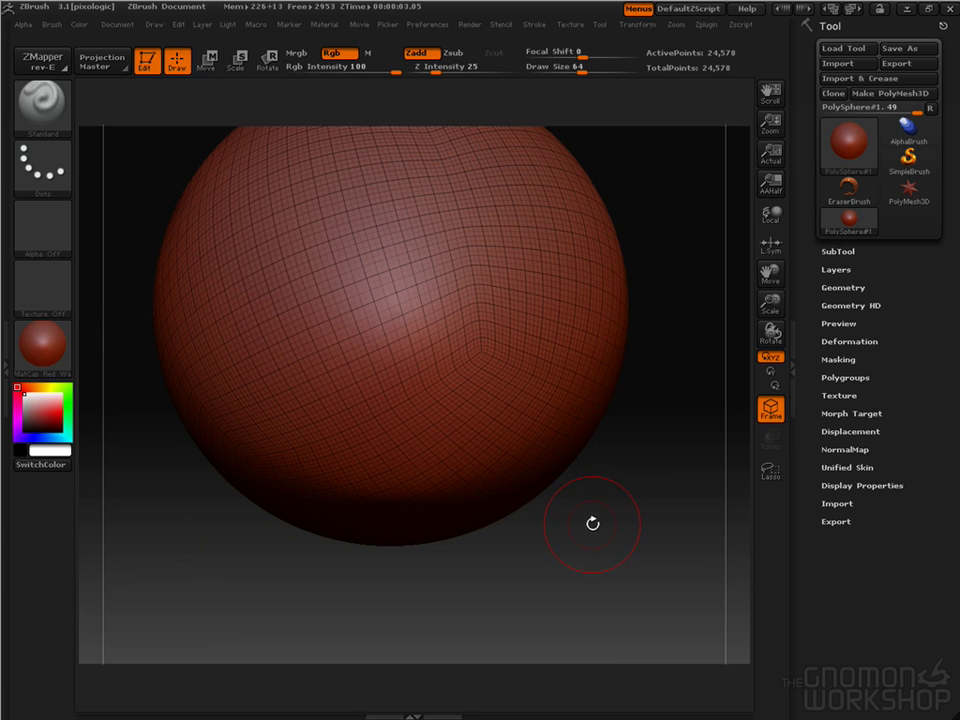
{"action": "key", "text": "t"}
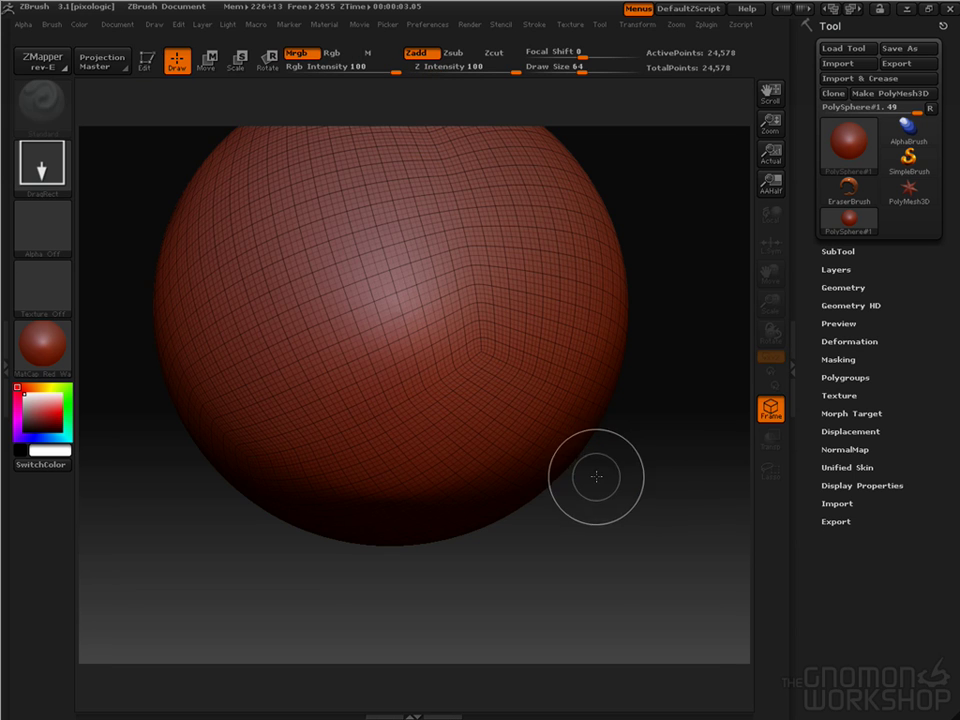
{"action": "key", "text": "ctrl+n"}
{"action": "left_click_drag", "start_coordinate": [410, 365], "coordinate": [425, 620]}
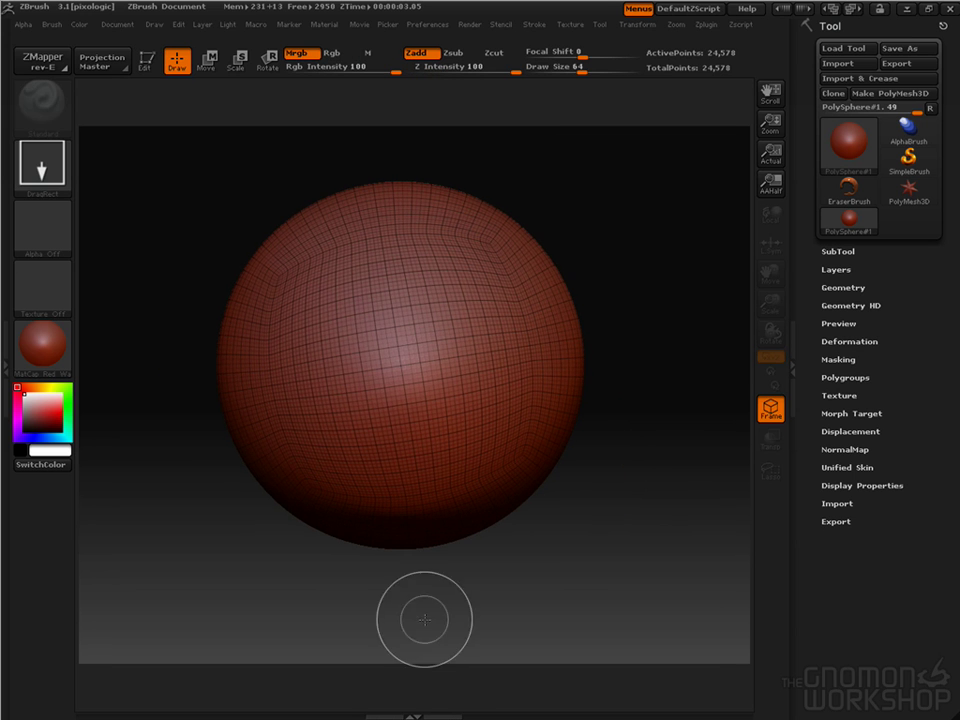
Step: Hide the polygon wireframe and redraw a single centred sphere on a cleared canvas in Edit mode
{"action": "left_click", "coordinate": [770, 408]}
{"action": "key", "text": "ctrl+n"}
{"action": "left_click_drag", "start_coordinate": [403, 345], "coordinate": [383, 487]}
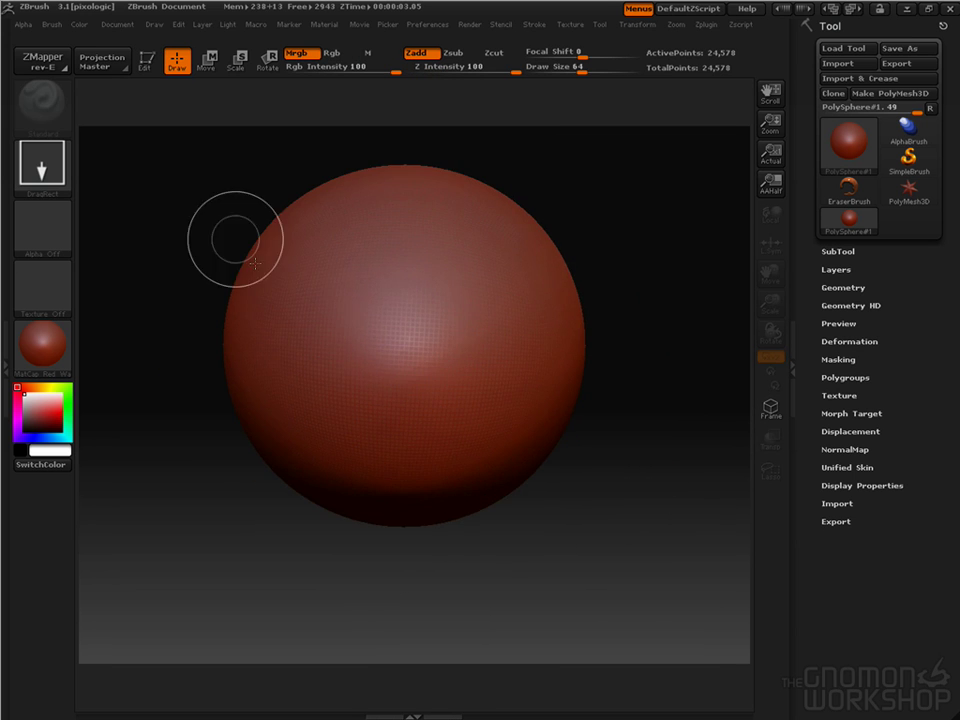
{"action": "left_click", "coordinate": [146, 63]}
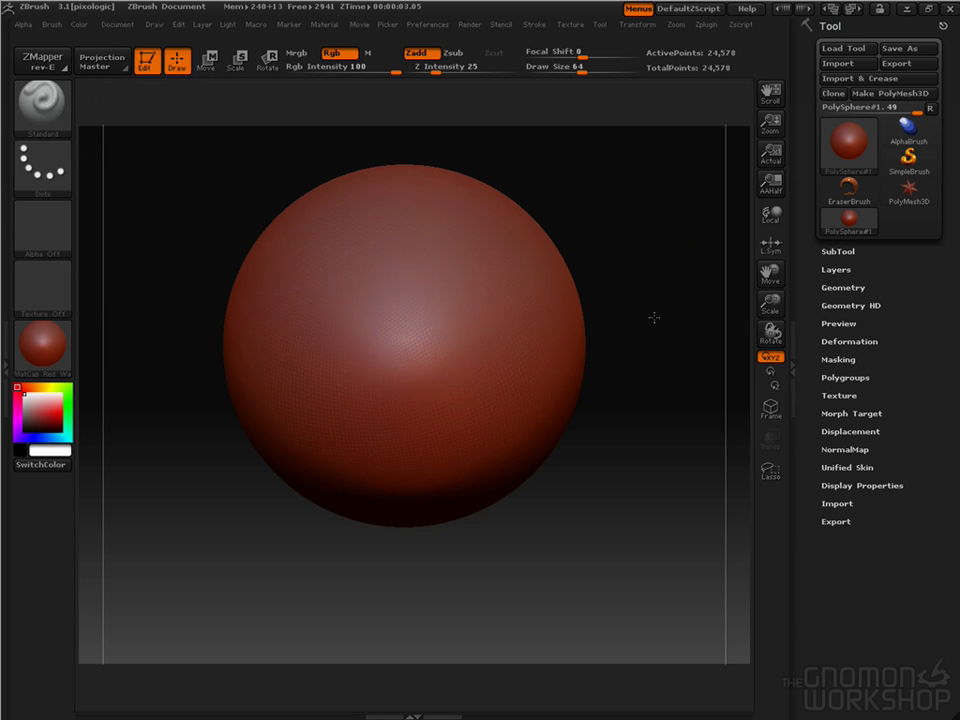
Step: Try sculpting a separate vertical stroke on each side of the sphere's front without symmetry, and undo both strokes
{"action": "left_click_drag", "start_coordinate": [706, 267], "coordinate": [674, 296]}
{"action": "left_click_drag", "start_coordinate": [630, 228], "coordinate": [628, 318], "text": "alt"}
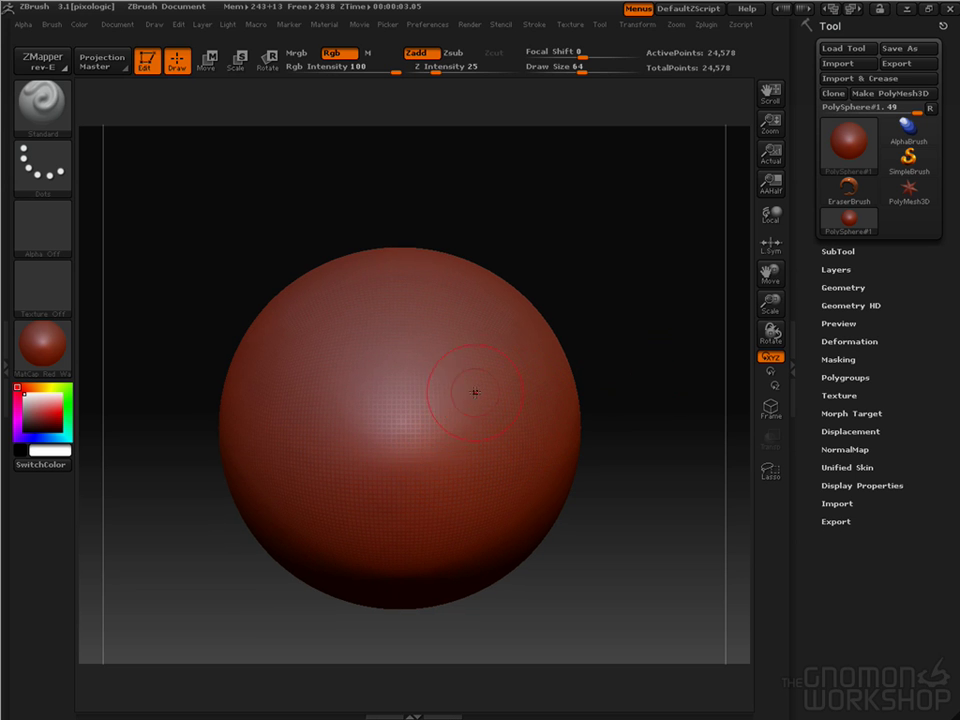
{"action": "mouse_move", "coordinate": [477, 355]}
{"action": "left_mouse_down"}
{"action": "mouse_move", "coordinate": [512, 410]}
{"action": "mouse_move", "coordinate": [480, 551]}
{"action": "left_mouse_up"}
{"action": "mouse_move", "coordinate": [327, 356]}
{"action": "left_mouse_down"}
{"action": "mouse_move", "coordinate": [292, 430]}
{"action": "mouse_move", "coordinate": [330, 528]}
{"action": "left_mouse_up"}
{"action": "key", "text": "ctrl+z"}
{"action": "key", "text": "ctrl+z"}
Step: Activate symmetry and sculpt long mirrored vertical ridges on both sides of the sphere's front with the Standard brush
{"action": "left_click", "coordinate": [639, 27]}
{"action": "left_click", "coordinate": [644, 20]}
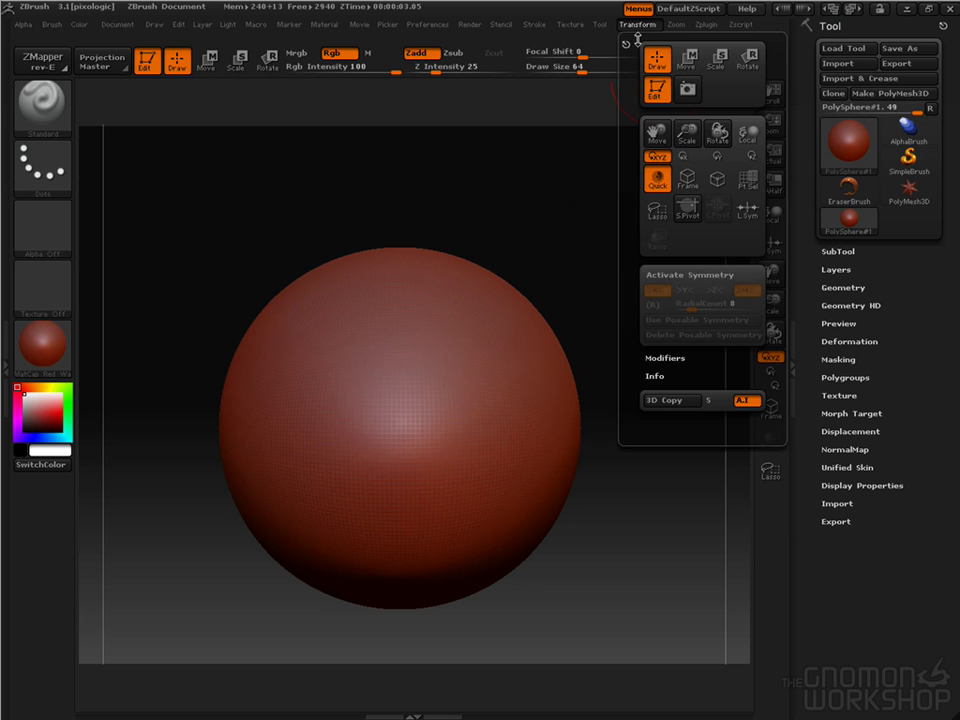
{"action": "left_click", "coordinate": [687, 276]}
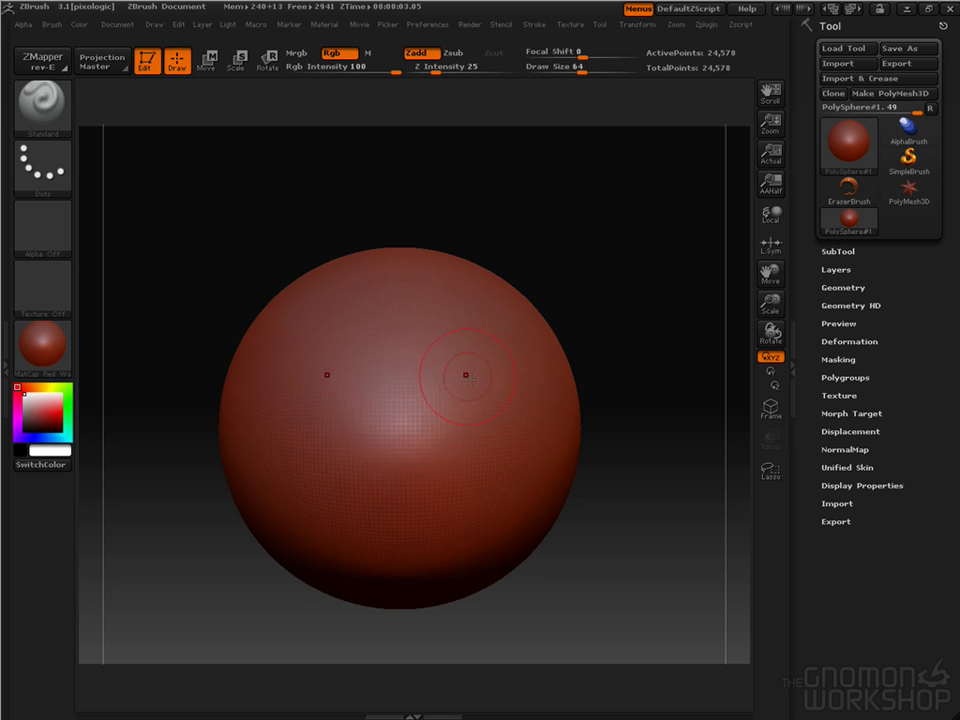
{"action": "mouse_move", "coordinate": [452, 285]}
{"action": "left_mouse_down"}
{"action": "mouse_move", "coordinate": [482, 407]}
{"action": "mouse_move", "coordinate": [461, 504]}
{"action": "mouse_move", "coordinate": [470, 540]}
{"action": "left_mouse_up"}
{"action": "mouse_move", "coordinate": [494, 388]}
{"action": "left_mouse_down"}
{"action": "mouse_move", "coordinate": [491, 503]}
{"action": "mouse_move", "coordinate": [461, 322]}
{"action": "mouse_move", "coordinate": [491, 446]}
{"action": "left_mouse_up"}
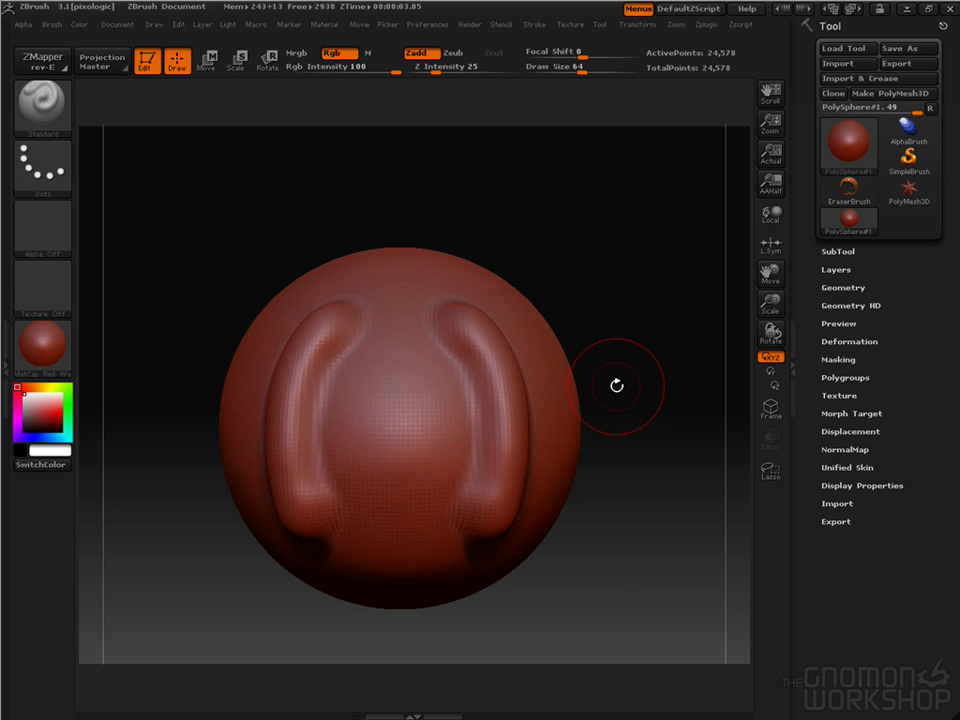
Step: Drop the sculpted sphere from Edit mode, clear the canvas, and redraw the sphere ready for editing
{"action": "mouse_move", "coordinate": [617, 385]}
{"action": "left_mouse_down"}
{"action": "mouse_move", "coordinate": [653, 354]}
{"action": "mouse_move", "coordinate": [692, 364]}
{"action": "mouse_move", "coordinate": [638, 233]}
{"action": "mouse_move", "coordinate": [658, 313]}
{"action": "mouse_move", "coordinate": [626, 336]}
{"action": "mouse_move", "coordinate": [660, 328]}
{"action": "mouse_move", "coordinate": [665, 307]}
{"action": "mouse_move", "coordinate": [611, 345]}
{"action": "left_mouse_up"}
{"action": "key", "text": "t"}
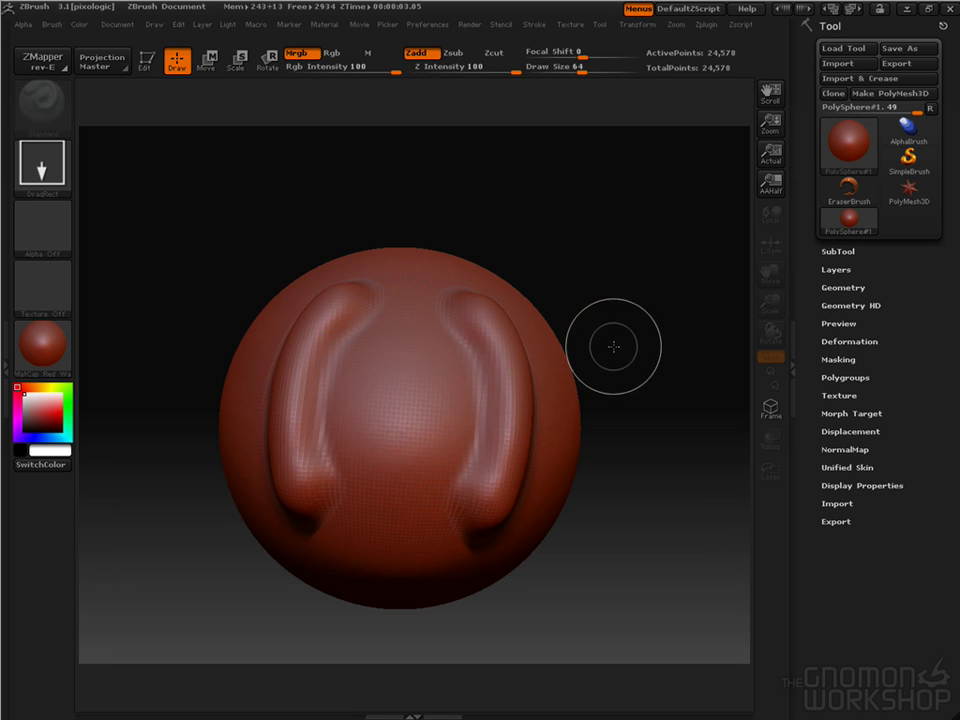
{"action": "key", "text": "ctrl+n"}
{"action": "left_click_drag", "start_coordinate": [440, 345], "coordinate": [459, 585]}
{"action": "key", "text": "t"}
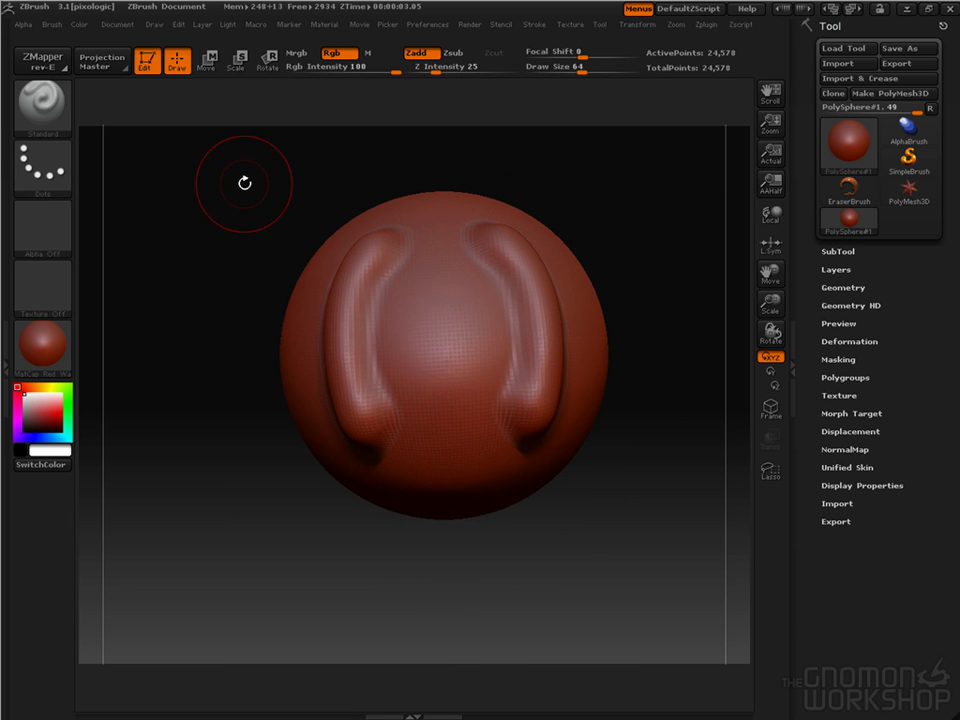
Step: Sculpt a pair of short mirrored vertical ridges between the two long ridges on the sphere
{"action": "mouse_move", "coordinate": [606, 167]}
{"action": "left_mouse_down"}
{"action": "mouse_move", "coordinate": [633, 233]}
{"action": "mouse_move", "coordinate": [709, 182]}
{"action": "mouse_move", "coordinate": [649, 150]}
{"action": "mouse_move", "coordinate": [546, 189]}
{"action": "mouse_move", "coordinate": [595, 254]}
{"action": "mouse_move", "coordinate": [654, 167]}
{"action": "mouse_move", "coordinate": [579, 180]}
{"action": "mouse_move", "coordinate": [609, 242]}
{"action": "mouse_move", "coordinate": [605, 182]}
{"action": "left_mouse_up"}
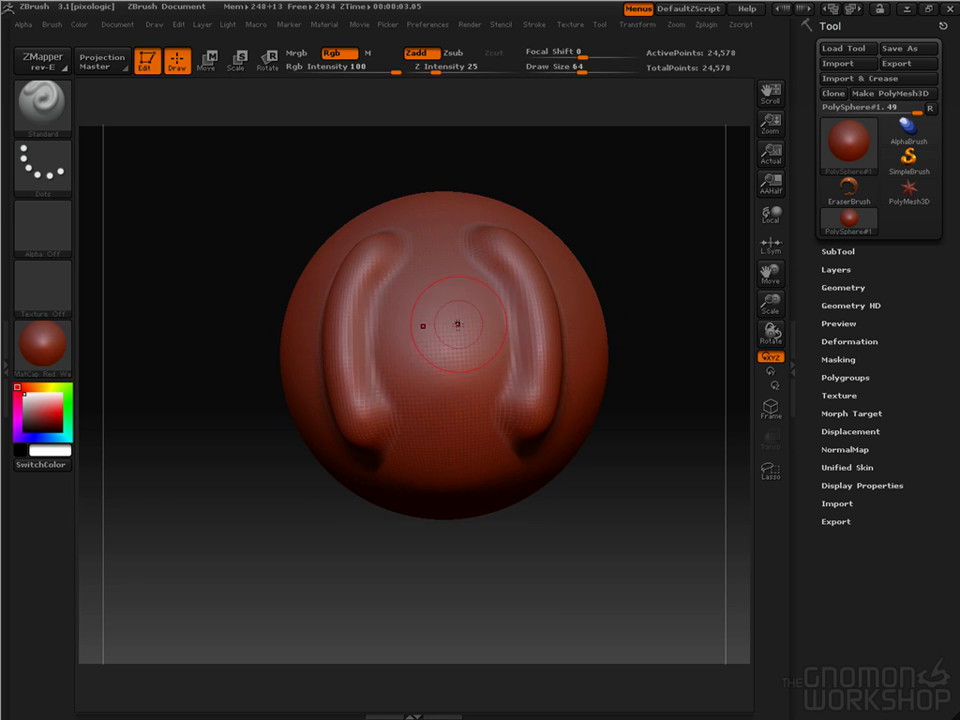
{"action": "left_click_drag", "start_coordinate": [473, 301], "coordinate": [468, 371]}
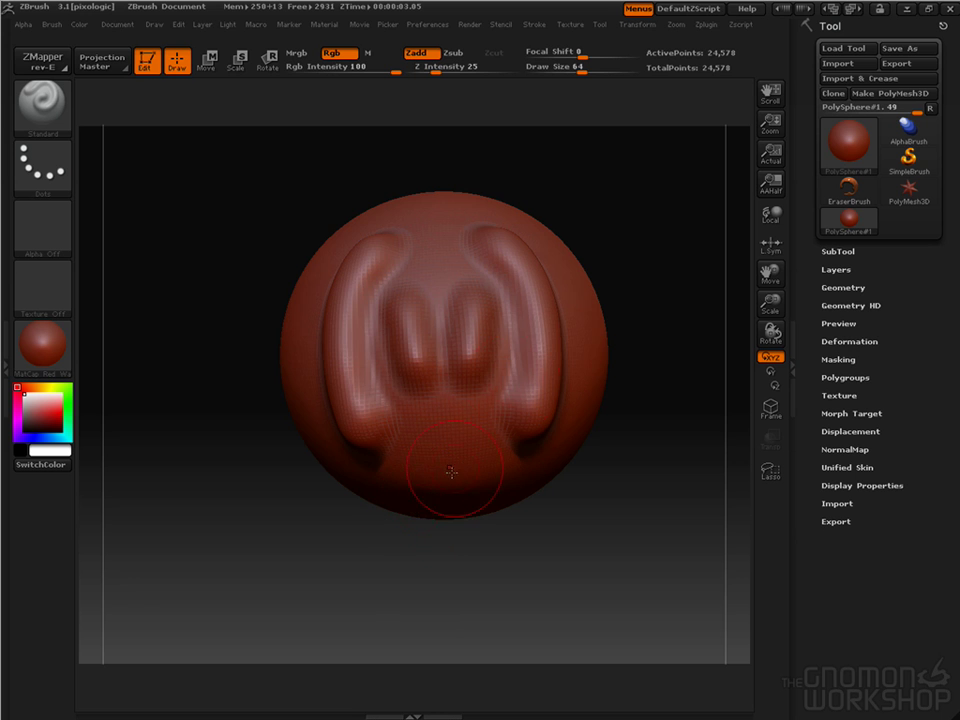
Step: Examine the sculpted sphere by rotating, moving and scaling it in the view
{"action": "mouse_move", "coordinate": [636, 212]}
{"action": "left_mouse_down"}
{"action": "mouse_move", "coordinate": [560, 220]}
{"action": "mouse_move", "coordinate": [602, 236]}
{"action": "mouse_move", "coordinate": [643, 208]}
{"action": "left_mouse_up"}
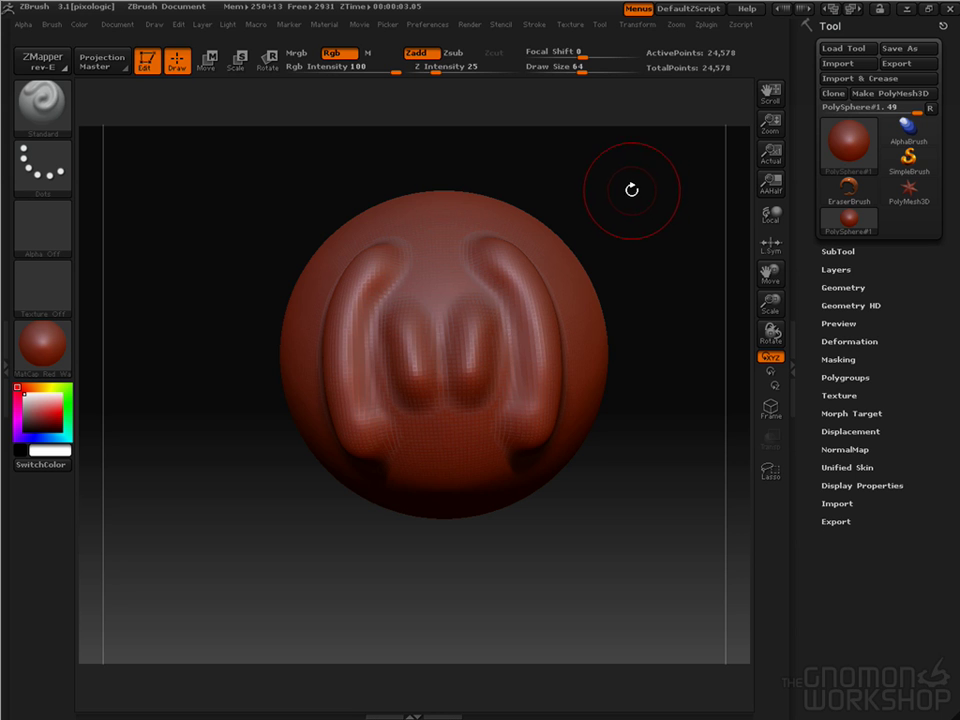
{"action": "left_click_drag", "start_coordinate": [675, 154], "coordinate": [584, 188], "text": "alt"}
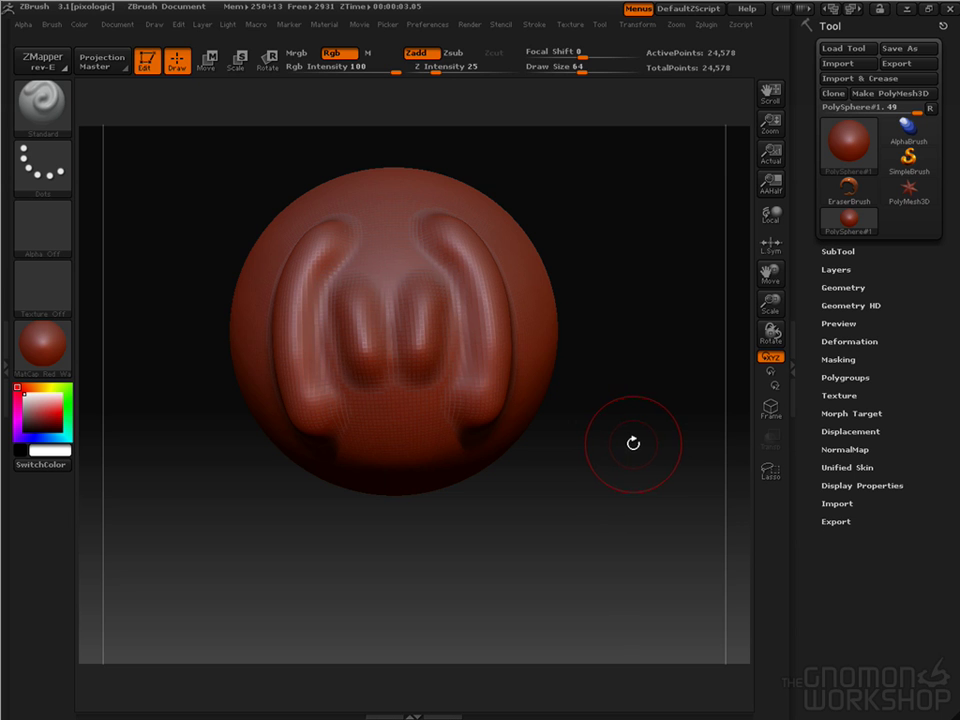
{"action": "left_click_drag", "start_coordinate": [633, 442], "coordinate": [648, 362]}
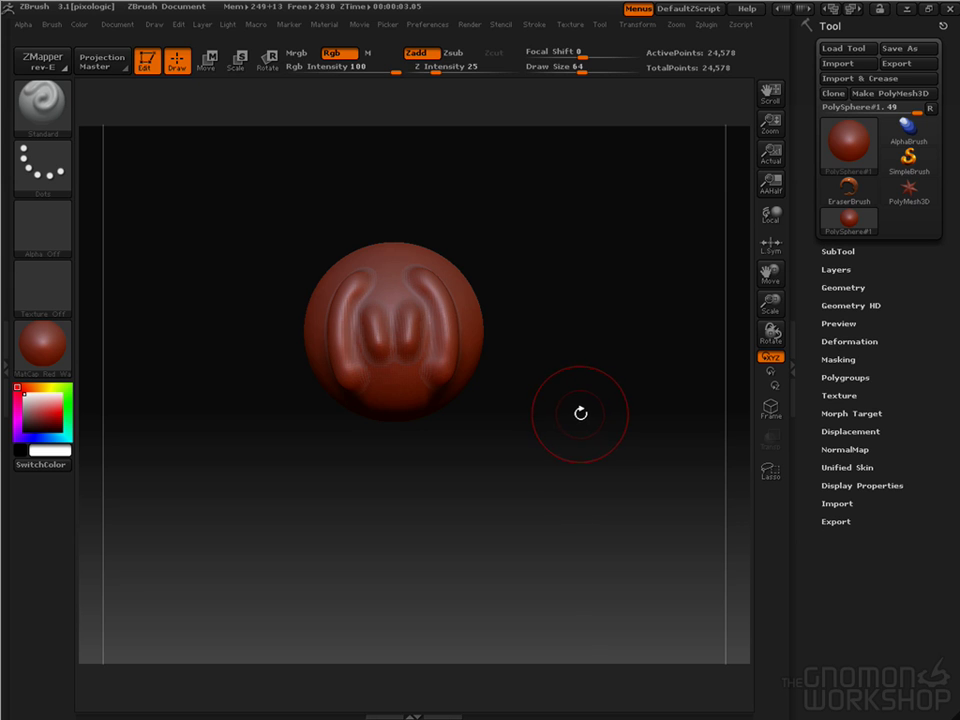
{"action": "left_click_drag", "start_coordinate": [583, 408], "coordinate": [627, 392]}
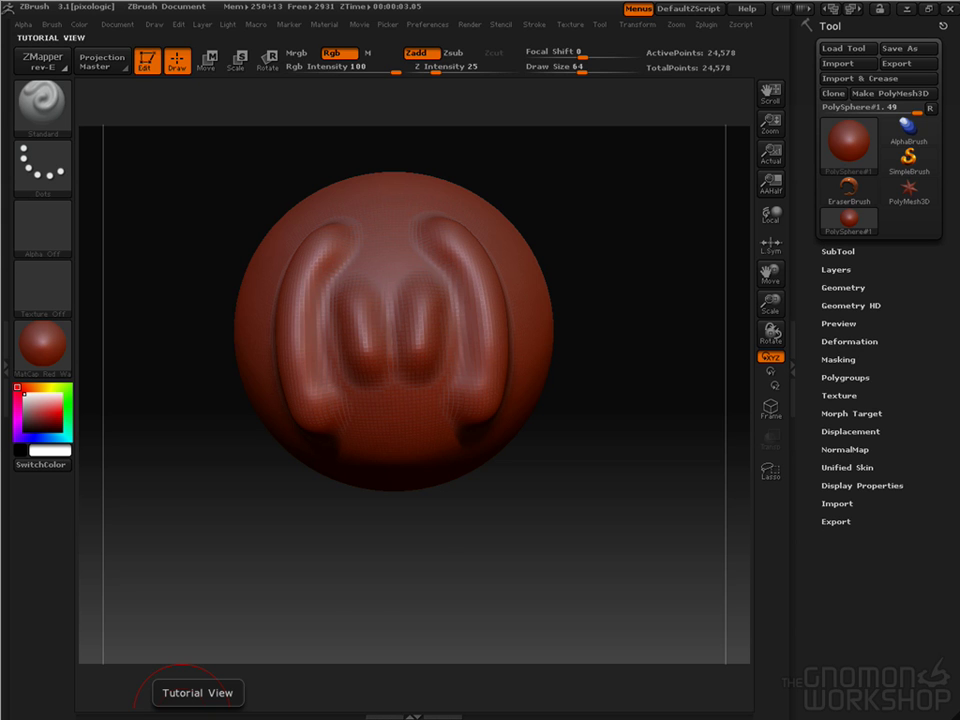
{"action": "left_click_drag", "start_coordinate": [479, 417], "coordinate": [779, 270], "text": "ctrl+shift"}
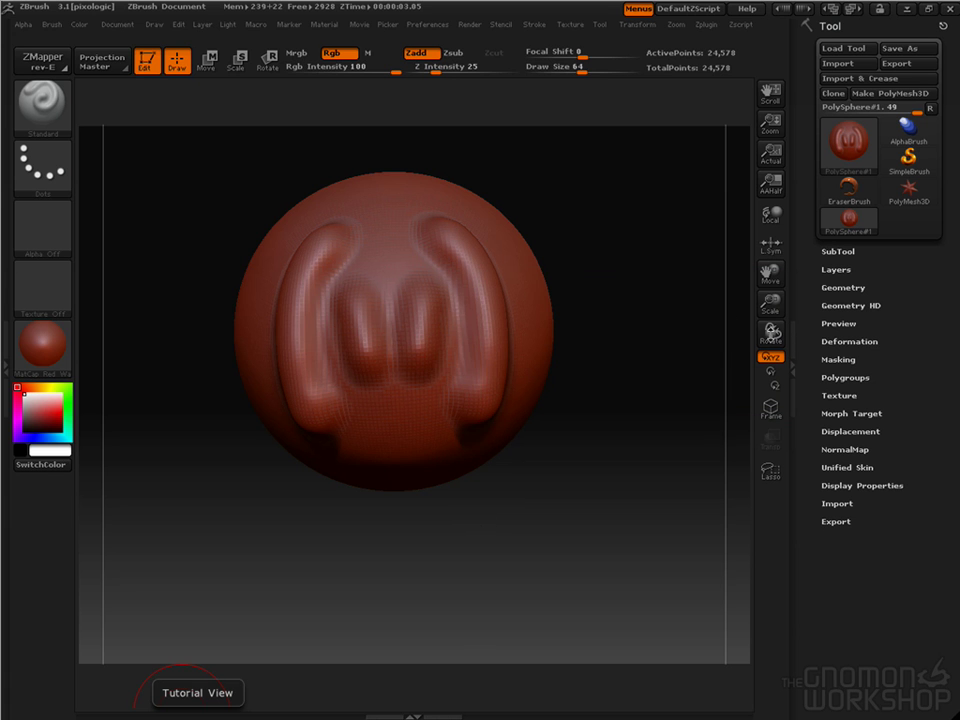
{"action": "left_click_drag", "start_coordinate": [773, 334], "coordinate": [771, 335]}
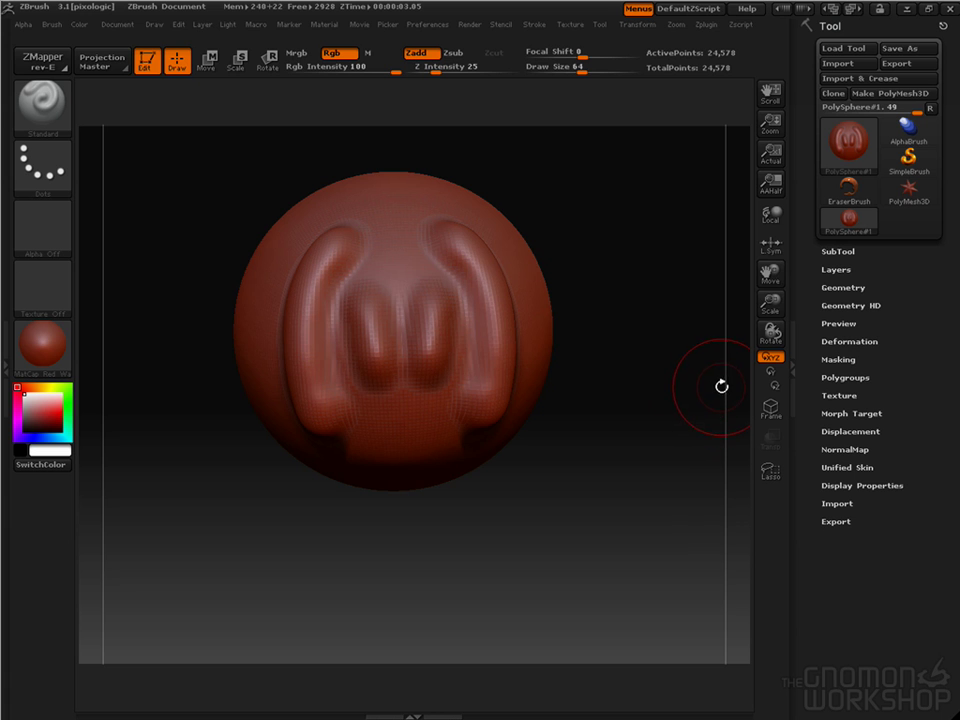
{"action": "left_click_drag", "start_coordinate": [770, 272], "coordinate": [770, 308]}
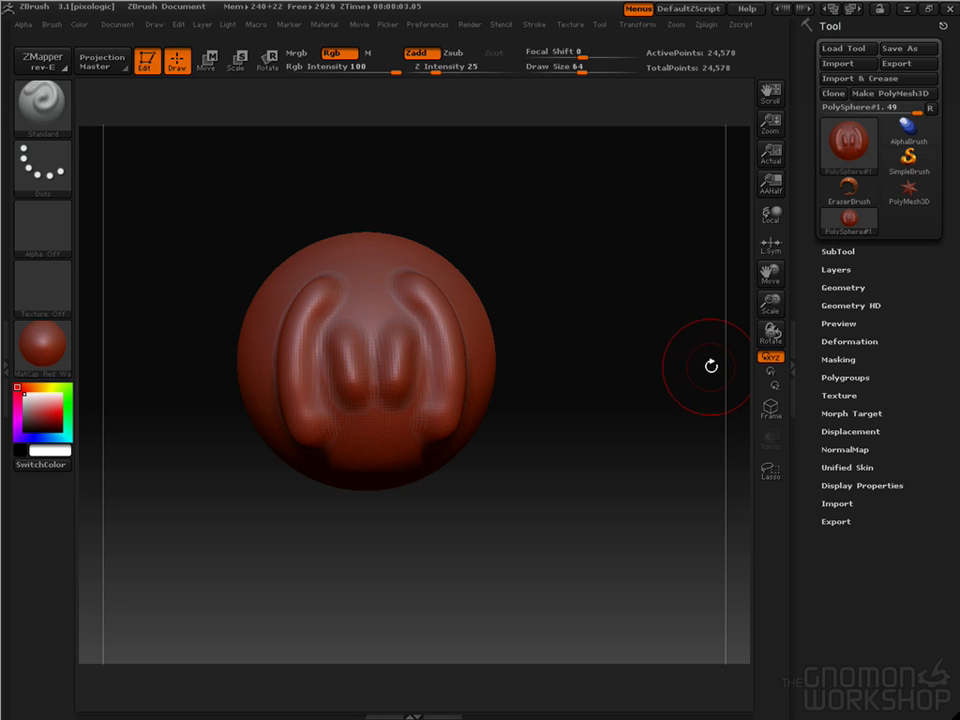
Step: Inspect the ridges on the sphere from the side and the front using the Rotate control and canvas navigation
{"action": "left_click_drag", "start_coordinate": [766, 332], "coordinate": [771, 333]}
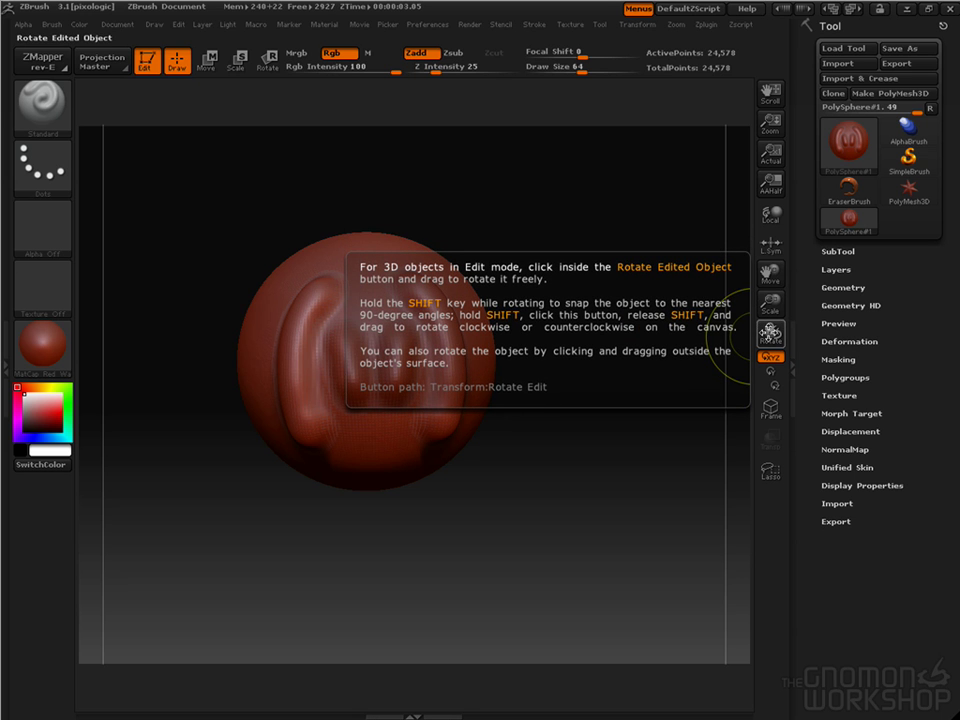
{"action": "mouse_move", "coordinate": [770, 335]}
{"action": "left_mouse_down"}
{"action": "mouse_move", "coordinate": [696, 343]}
{"action": "mouse_move", "coordinate": [463, 459]}
{"action": "mouse_move", "coordinate": [644, 388]}
{"action": "mouse_move", "coordinate": [596, 302]}
{"action": "mouse_move", "coordinate": [666, 315]}
{"action": "mouse_move", "coordinate": [677, 281]}
{"action": "mouse_move", "coordinate": [672, 378]}
{"action": "mouse_move", "coordinate": [575, 313]}
{"action": "mouse_move", "coordinate": [632, 328]}
{"action": "mouse_move", "coordinate": [594, 289]}
{"action": "mouse_move", "coordinate": [702, 320]}
{"action": "mouse_move", "coordinate": [585, 347]}
{"action": "mouse_move", "coordinate": [660, 369]}
{"action": "mouse_move", "coordinate": [611, 339]}
{"action": "mouse_move", "coordinate": [587, 405]}
{"action": "mouse_move", "coordinate": [531, 499]}
{"action": "mouse_move", "coordinate": [581, 238]}
{"action": "mouse_move", "coordinate": [660, 251]}
{"action": "mouse_move", "coordinate": [664, 281]}
{"action": "mouse_move", "coordinate": [631, 271]}
{"action": "mouse_move", "coordinate": [707, 266]}
{"action": "mouse_move", "coordinate": [634, 276]}
{"action": "mouse_move", "coordinate": [600, 330]}
{"action": "mouse_move", "coordinate": [620, 312]}
{"action": "mouse_move", "coordinate": [626, 325]}
{"action": "left_mouse_up"}
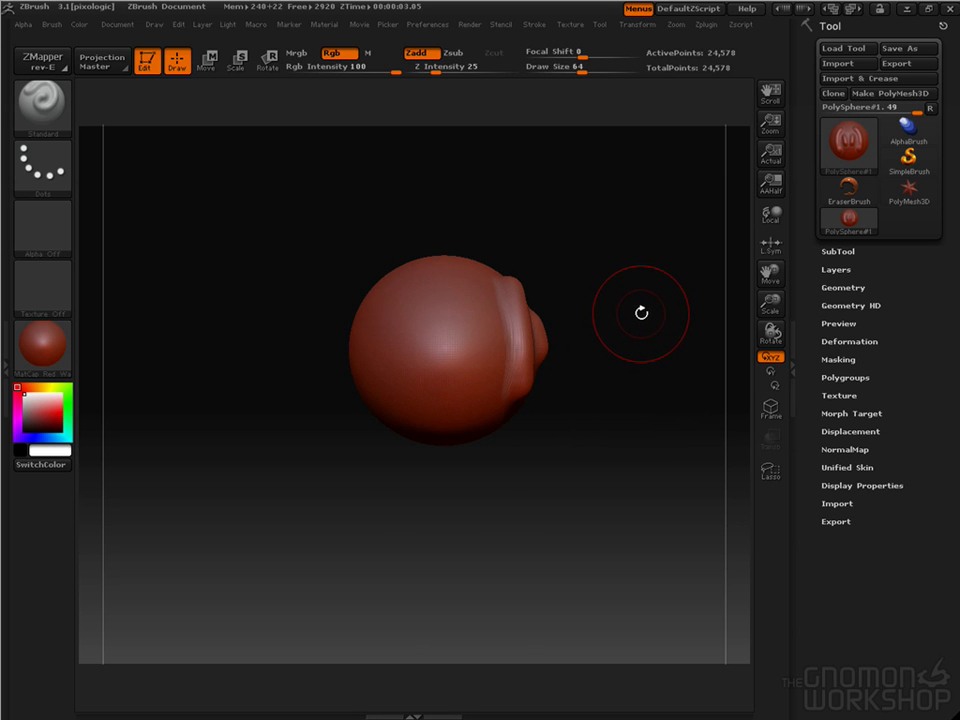
{"action": "mouse_move", "coordinate": [643, 302]}
{"action": "left_mouse_down"}
{"action": "mouse_move", "coordinate": [574, 326]}
{"action": "mouse_move", "coordinate": [645, 385]}
{"action": "mouse_move", "coordinate": [638, 379]}
{"action": "left_mouse_up"}
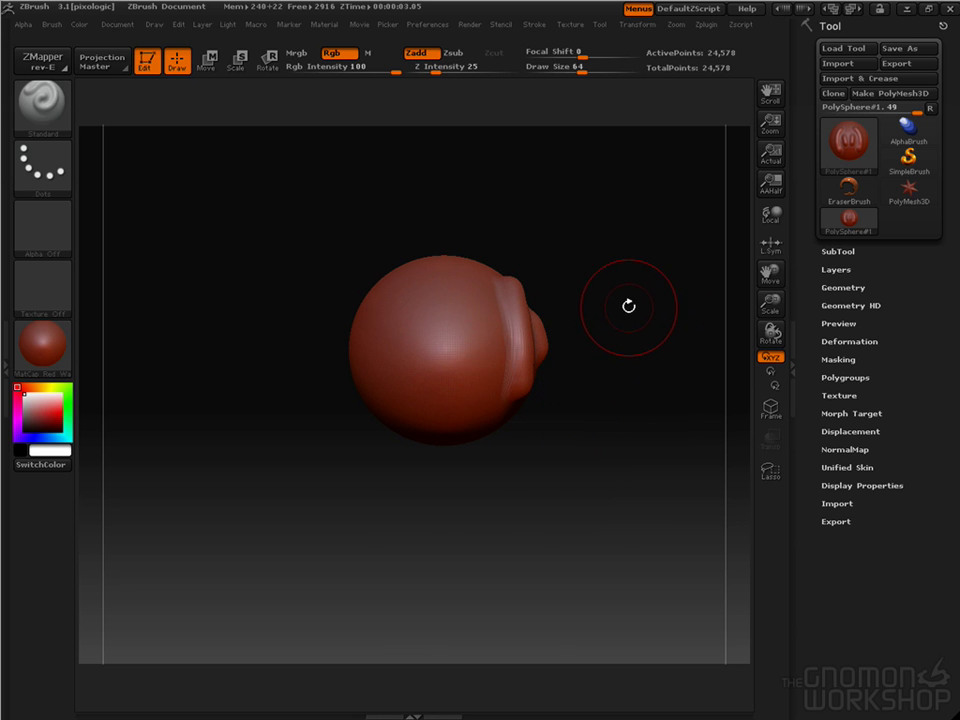
{"action": "mouse_move", "coordinate": [637, 347]}
{"action": "left_mouse_down"}
{"action": "mouse_move", "coordinate": [658, 388]}
{"action": "mouse_move", "coordinate": [654, 401]}
{"action": "mouse_move", "coordinate": [634, 407]}
{"action": "mouse_move", "coordinate": [674, 381]}
{"action": "mouse_move", "coordinate": [572, 358]}
{"action": "mouse_move", "coordinate": [654, 375]}
{"action": "mouse_move", "coordinate": [621, 411]}
{"action": "mouse_move", "coordinate": [647, 344]}
{"action": "left_mouse_up"}
{"action": "mouse_move", "coordinate": [619, 467]}
{"action": "left_mouse_down"}
{"action": "mouse_move", "coordinate": [542, 459]}
{"action": "mouse_move", "coordinate": [654, 424]}
{"action": "mouse_move", "coordinate": [617, 461]}
{"action": "mouse_move", "coordinate": [658, 469]}
{"action": "mouse_move", "coordinate": [657, 500]}
{"action": "left_mouse_up"}
{"action": "mouse_move", "coordinate": [666, 441]}
{"action": "left_mouse_down", "text": "alt"}
{"action": "mouse_move", "coordinate": [649, 484]}
{"action": "mouse_move", "coordinate": [657, 471]}
{"action": "left_mouse_up", "text": "alt"}
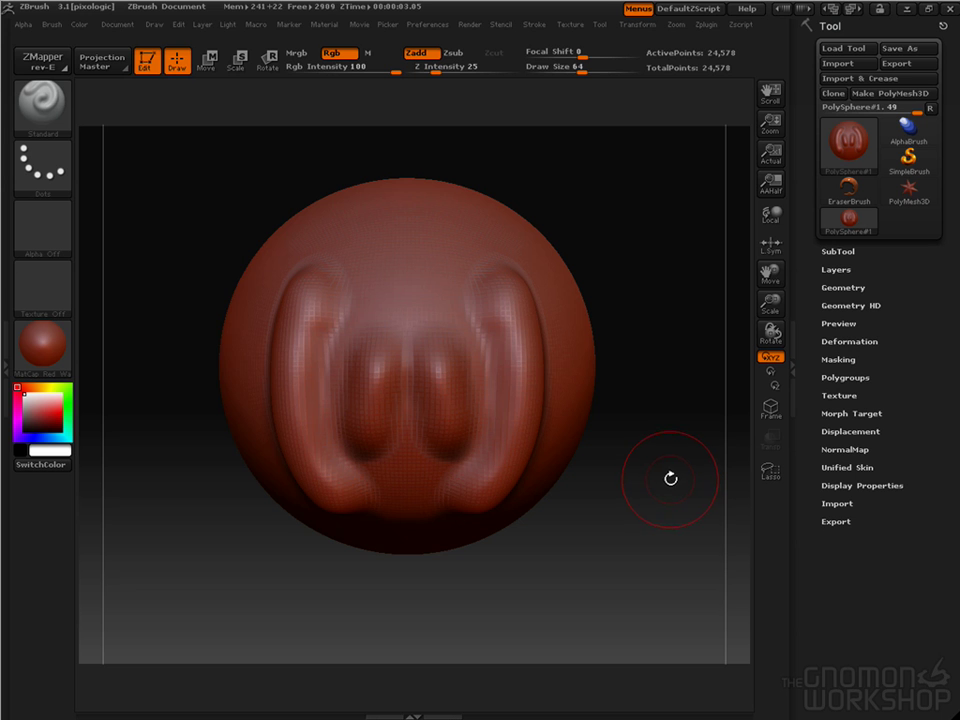
Step: Undo the sculpted ridges to return to the smooth sphere
{"action": "mouse_move", "coordinate": [658, 494]}
{"action": "left_mouse_down"}
{"action": "mouse_move", "coordinate": [613, 489]}
{"action": "mouse_move", "coordinate": [637, 498]}
{"action": "mouse_move", "coordinate": [525, 444]}
{"action": "mouse_move", "coordinate": [392, 317]}
{"action": "mouse_move", "coordinate": [421, 355]}
{"action": "mouse_move", "coordinate": [425, 420]}
{"action": "left_mouse_up"}
{"action": "key", "text": "ctrl+z"}
{"action": "key", "text": "ctrl+z"}
{"action": "key", "text": "ctrl+z"}
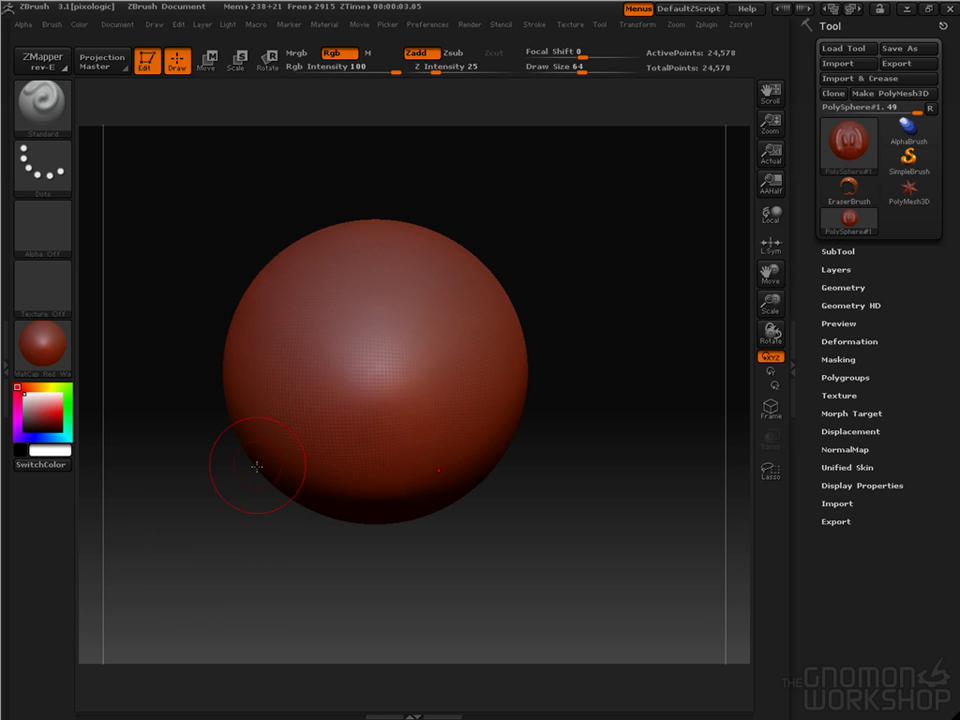
Step: With the Move brush at Draw Size 160, pull the sphere's underside down and its sides inward into an elongated head shape
{"action": "left_click", "coordinate": [38, 100]}
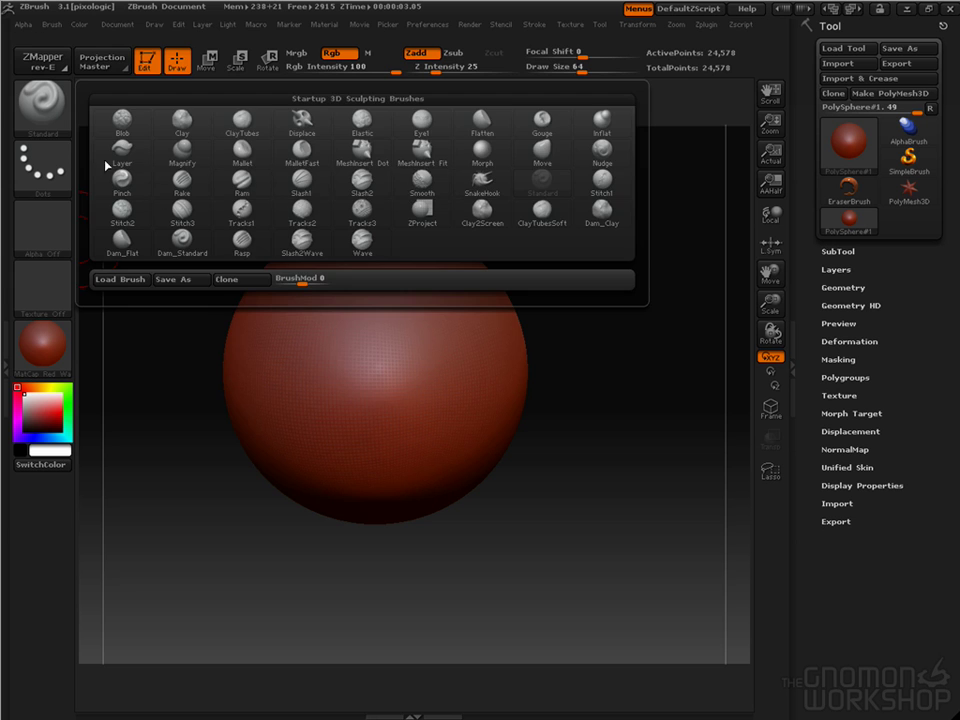
{"action": "left_click", "coordinate": [45, 120]}
{"action": "left_click", "coordinate": [545, 151]}
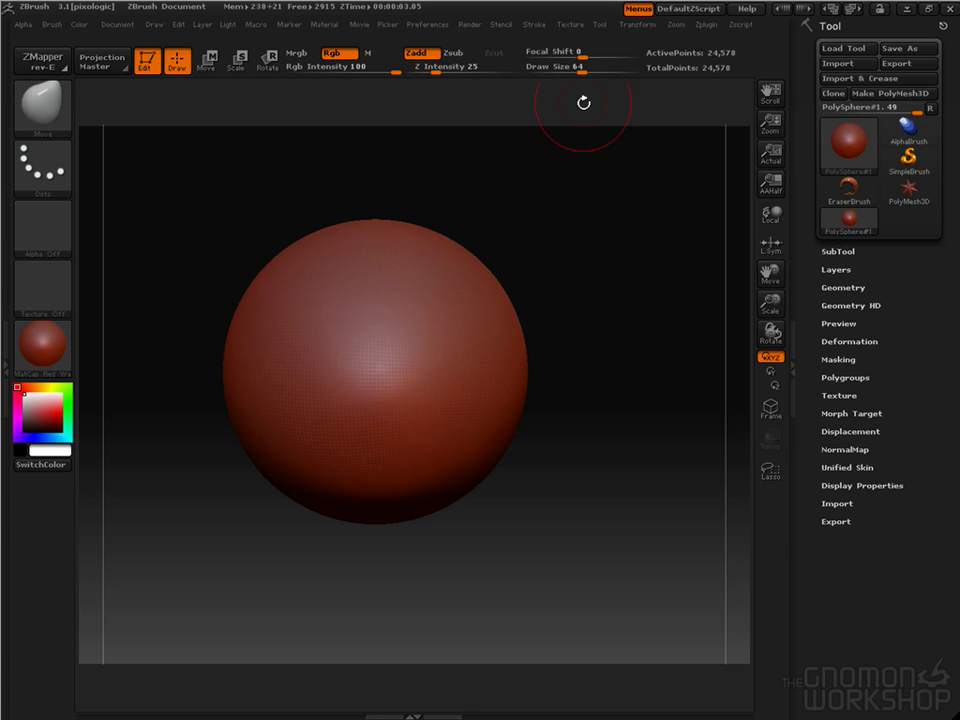
{"action": "left_click_drag", "start_coordinate": [580, 68], "coordinate": [613, 70]}
{"action": "left_click_drag", "start_coordinate": [603, 485], "coordinate": [619, 476], "text": "alt"}
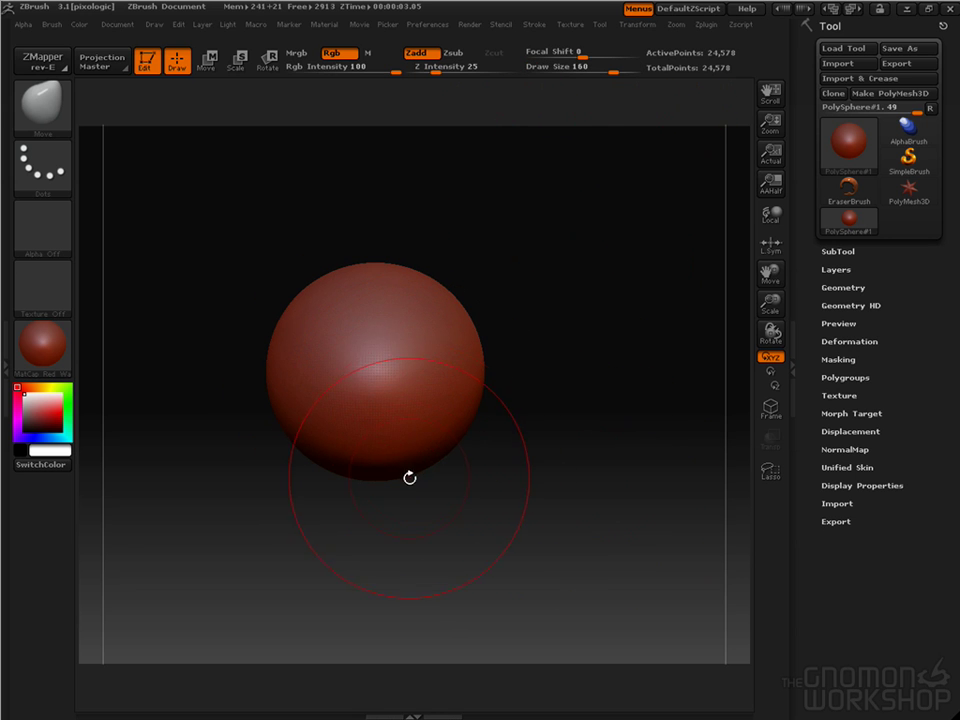
{"action": "mouse_move", "coordinate": [403, 464]}
{"action": "left_mouse_down"}
{"action": "mouse_move", "coordinate": [403, 508]}
{"action": "mouse_move", "coordinate": [381, 521]}
{"action": "left_mouse_up"}
{"action": "mouse_move", "coordinate": [482, 343]}
{"action": "left_mouse_down"}
{"action": "mouse_move", "coordinate": [469, 347]}
{"action": "mouse_move", "coordinate": [474, 386]}
{"action": "left_mouse_up"}
{"action": "mouse_move", "coordinate": [478, 339]}
{"action": "left_mouse_down"}
{"action": "mouse_move", "coordinate": [467, 333]}
{"action": "mouse_move", "coordinate": [469, 414]}
{"action": "mouse_move", "coordinate": [465, 381]}
{"action": "left_mouse_up"}
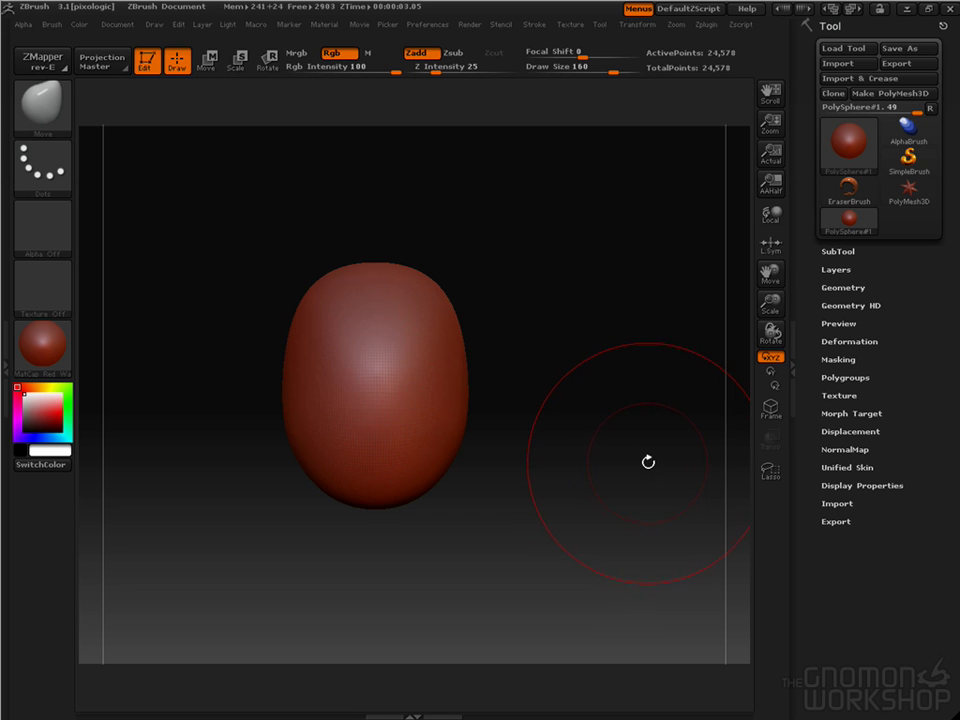
Step: Pull the chin forward and down in side view, and reshape the outline of the face and cranium with the Move brush
{"action": "mouse_move", "coordinate": [675, 332]}
{"action": "left_mouse_down"}
{"action": "mouse_move", "coordinate": [596, 369]}
{"action": "mouse_move", "coordinate": [619, 405]}
{"action": "mouse_move", "coordinate": [586, 409]}
{"action": "left_mouse_up"}
{"action": "left_click_drag", "start_coordinate": [329, 501], "coordinate": [261, 491]}
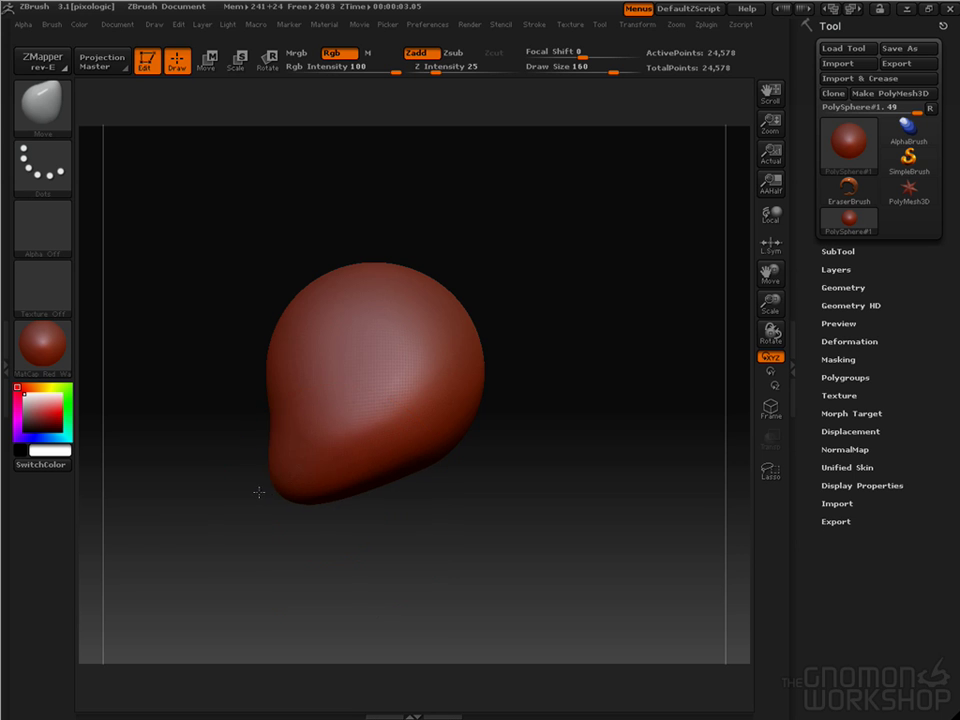
{"action": "left_click_drag", "start_coordinate": [283, 415], "coordinate": [268, 406]}
{"action": "mouse_move", "coordinate": [450, 438]}
{"action": "left_mouse_down"}
{"action": "mouse_move", "coordinate": [422, 394]}
{"action": "mouse_move", "coordinate": [427, 407]}
{"action": "left_mouse_up"}
{"action": "left_click_drag", "start_coordinate": [481, 384], "coordinate": [470, 394]}
{"action": "left_click_drag", "start_coordinate": [283, 300], "coordinate": [300, 296]}
{"action": "left_click_drag", "start_coordinate": [352, 265], "coordinate": [376, 271]}
{"action": "left_click_drag", "start_coordinate": [455, 319], "coordinate": [475, 318]}
{"action": "left_click_drag", "start_coordinate": [420, 402], "coordinate": [422, 403]}
{"action": "mouse_move", "coordinate": [440, 458]}
{"action": "left_mouse_down"}
{"action": "mouse_move", "coordinate": [585, 495]}
{"action": "mouse_move", "coordinate": [474, 468]}
{"action": "left_mouse_up"}
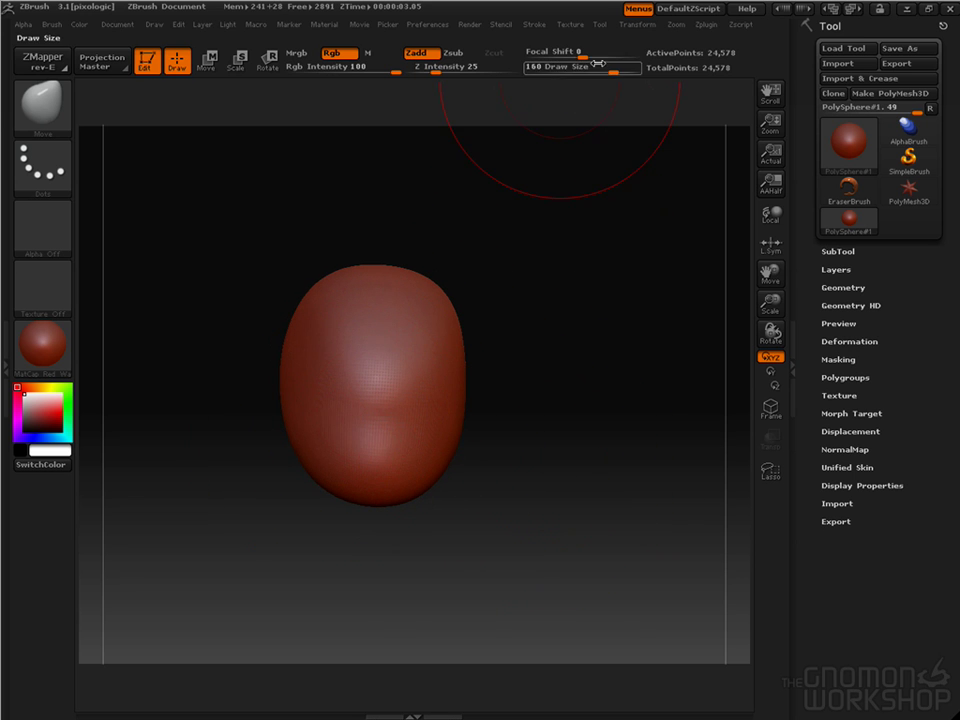
Step: Set the Draw Size to 99 and taper the lower face toward the chin, undoing the last stroke
{"action": "mouse_move", "coordinate": [607, 68]}
{"action": "left_mouse_down"}
{"action": "mouse_move", "coordinate": [581, 68]}
{"action": "mouse_move", "coordinate": [594, 69]}
{"action": "left_mouse_up"}
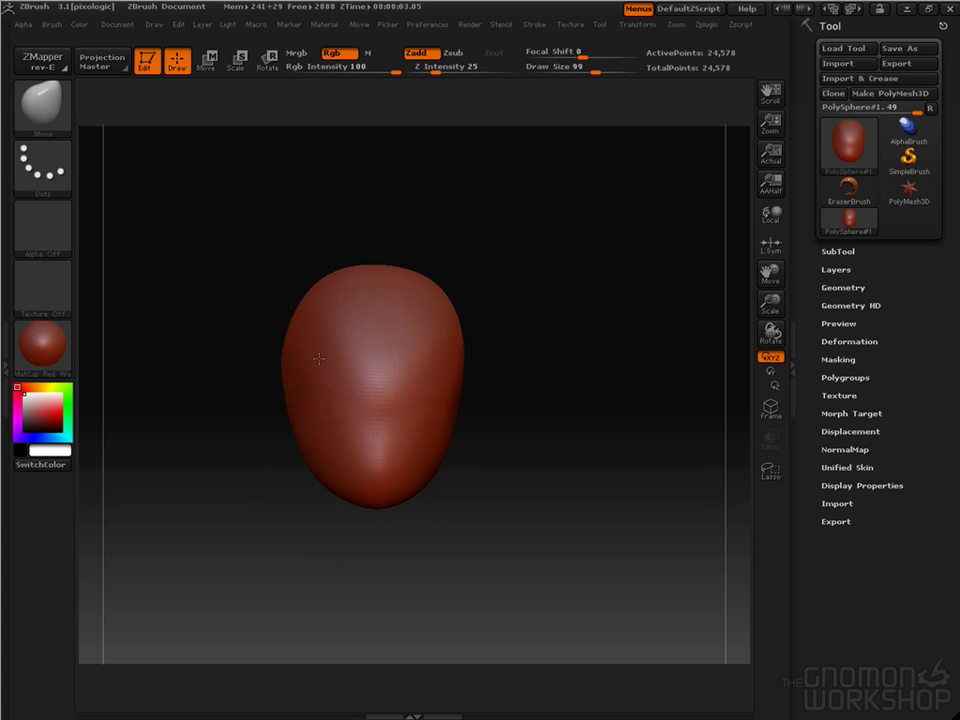
{"action": "left_click_drag", "start_coordinate": [630, 346], "coordinate": [655, 323]}
{"action": "mouse_move", "coordinate": [575, 350]}
{"action": "left_mouse_down"}
{"action": "mouse_move", "coordinate": [561, 377]}
{"action": "mouse_move", "coordinate": [613, 343]}
{"action": "mouse_move", "coordinate": [593, 334]}
{"action": "mouse_move", "coordinate": [626, 360]}
{"action": "mouse_move", "coordinate": [523, 385]}
{"action": "mouse_move", "coordinate": [428, 381]}
{"action": "left_mouse_up"}
{"action": "left_click_drag", "start_coordinate": [568, 452], "coordinate": [681, 485], "text": "alt"}
{"action": "key", "text": "ctrl+z"}
Step: Set the Draw Size to 61 and pull a nose out of the middle of the face
{"action": "key", "text": "s"}
{"action": "left_click", "coordinate": [349, 393]}
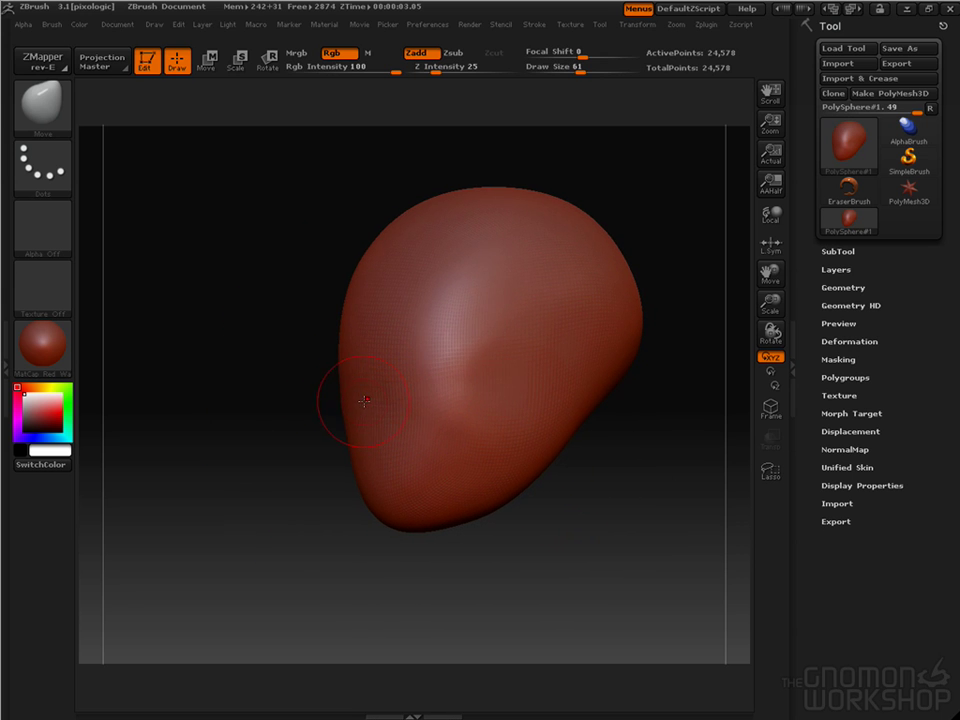
{"action": "mouse_move", "coordinate": [364, 400]}
{"action": "left_mouse_down"}
{"action": "mouse_move", "coordinate": [257, 431]}
{"action": "mouse_move", "coordinate": [483, 404]}
{"action": "mouse_move", "coordinate": [447, 399]}
{"action": "mouse_move", "coordinate": [456, 377]}
{"action": "mouse_move", "coordinate": [443, 356]}
{"action": "left_mouse_up"}
{"action": "left_click_drag", "start_coordinate": [453, 428], "coordinate": [459, 404]}
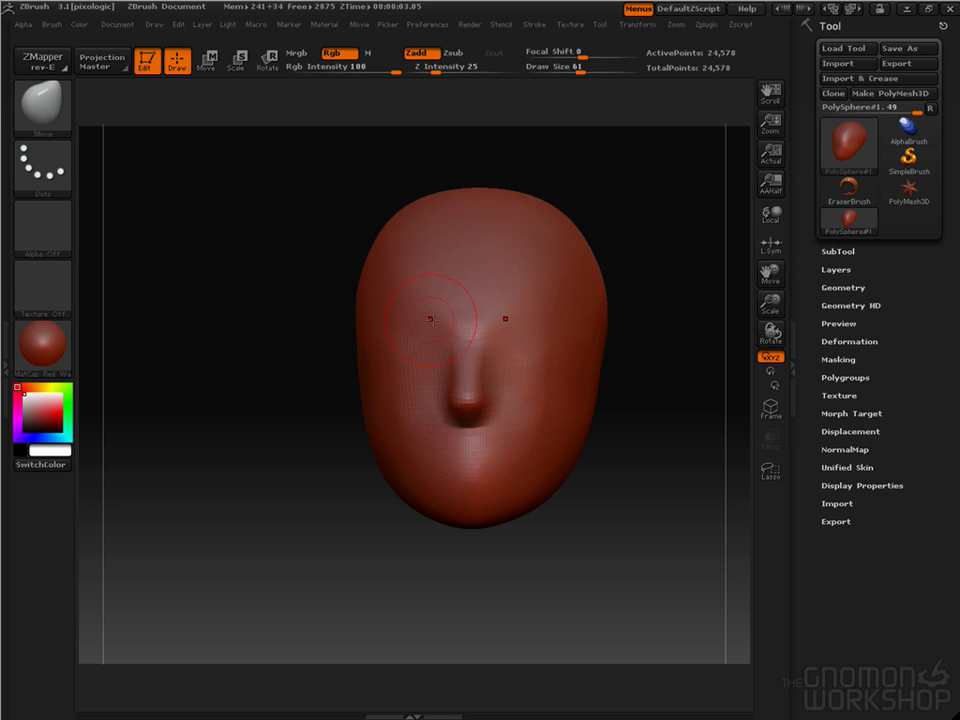
Step: Push in the eye sockets and form the brow, cheekbones and jaw with the Move brush
{"action": "left_click_drag", "start_coordinate": [163, 350], "coordinate": [181, 430]}
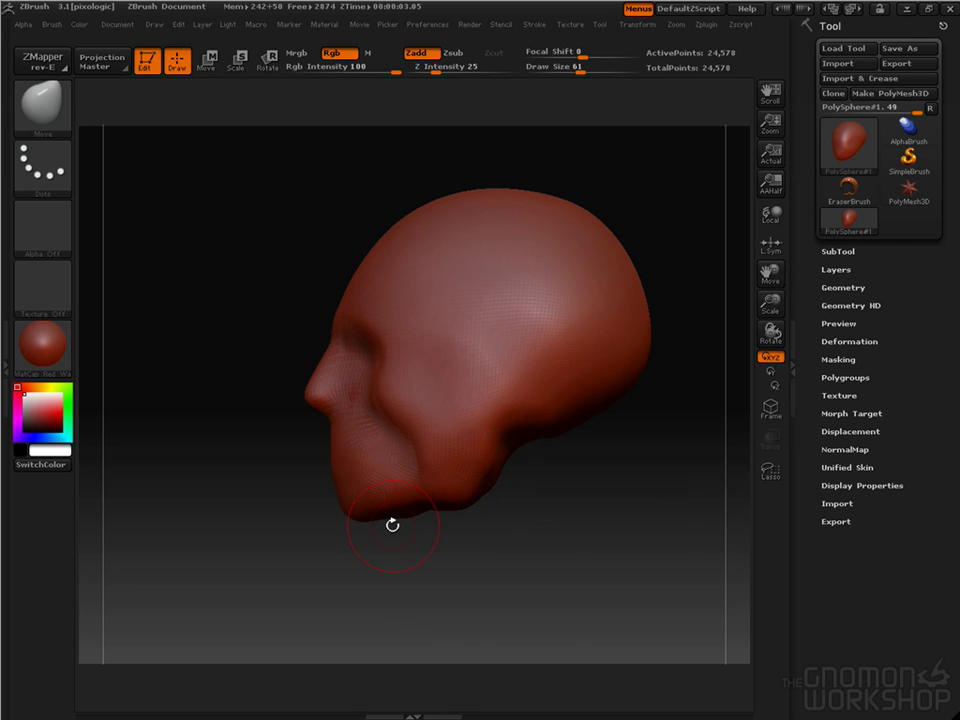
{"action": "mouse_move", "coordinate": [403, 525]}
{"action": "left_mouse_down"}
{"action": "mouse_move", "coordinate": [231, 506]}
{"action": "mouse_move", "coordinate": [445, 489]}
{"action": "left_mouse_up"}
{"action": "left_click_drag", "start_coordinate": [636, 476], "coordinate": [431, 447]}
Step: Set the Draw Size to 130 and reshape the chin and jawline of the head
{"action": "type", "text": "s130"}
{"action": "key", "text": "Return"}
{"action": "mouse_move", "coordinate": [354, 513]}
{"action": "left_mouse_down"}
{"action": "mouse_move", "coordinate": [394, 521]}
{"action": "mouse_move", "coordinate": [476, 499]}
{"action": "mouse_move", "coordinate": [483, 463]}
{"action": "left_mouse_up"}
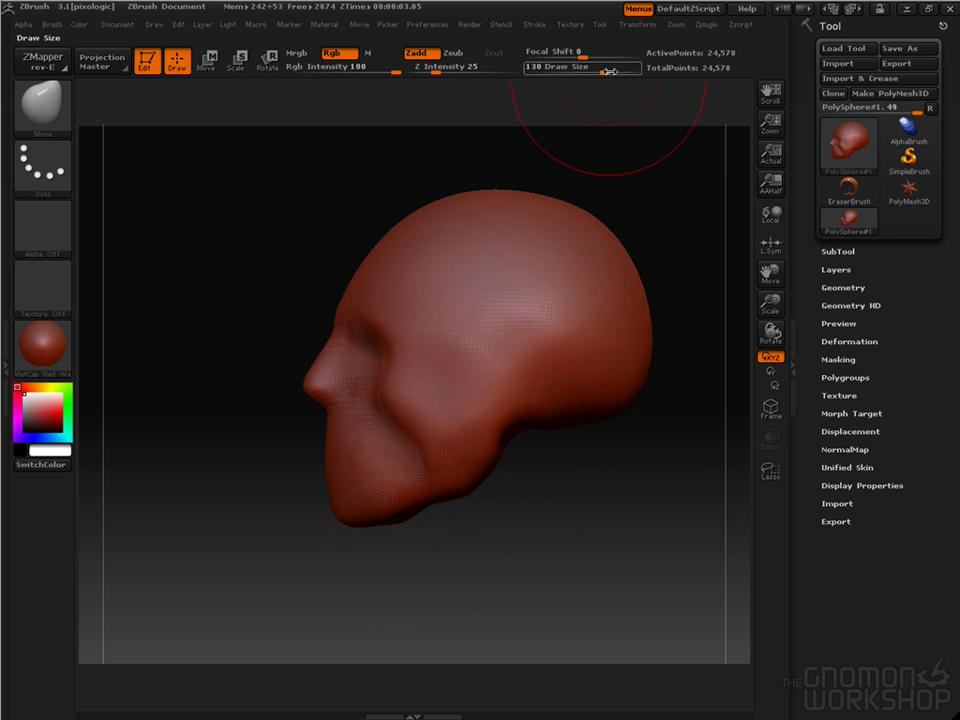
Step: Set the Draw Size to 67 and refine the eye sockets, nose and mouth area from both sides of the head
{"action": "left_click_drag", "start_coordinate": [606, 71], "coordinate": [583, 71]}
{"action": "mouse_move", "coordinate": [490, 488]}
{"action": "left_mouse_down"}
{"action": "mouse_move", "coordinate": [559, 534]}
{"action": "mouse_move", "coordinate": [735, 540]}
{"action": "left_mouse_up"}
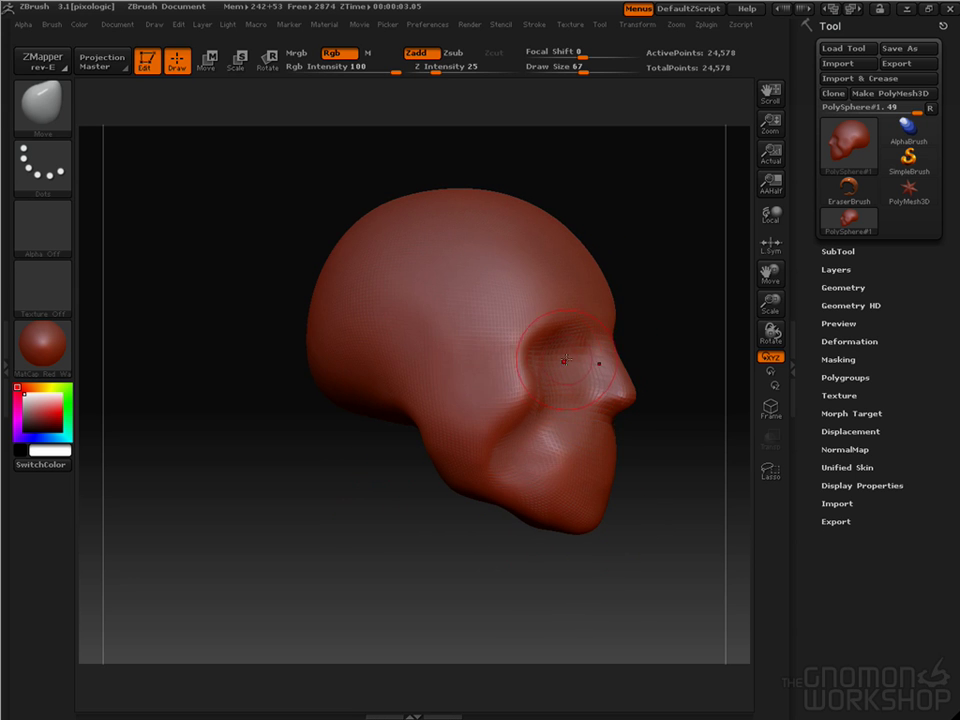
{"action": "left_click_drag", "start_coordinate": [691, 315], "coordinate": [352, 374]}
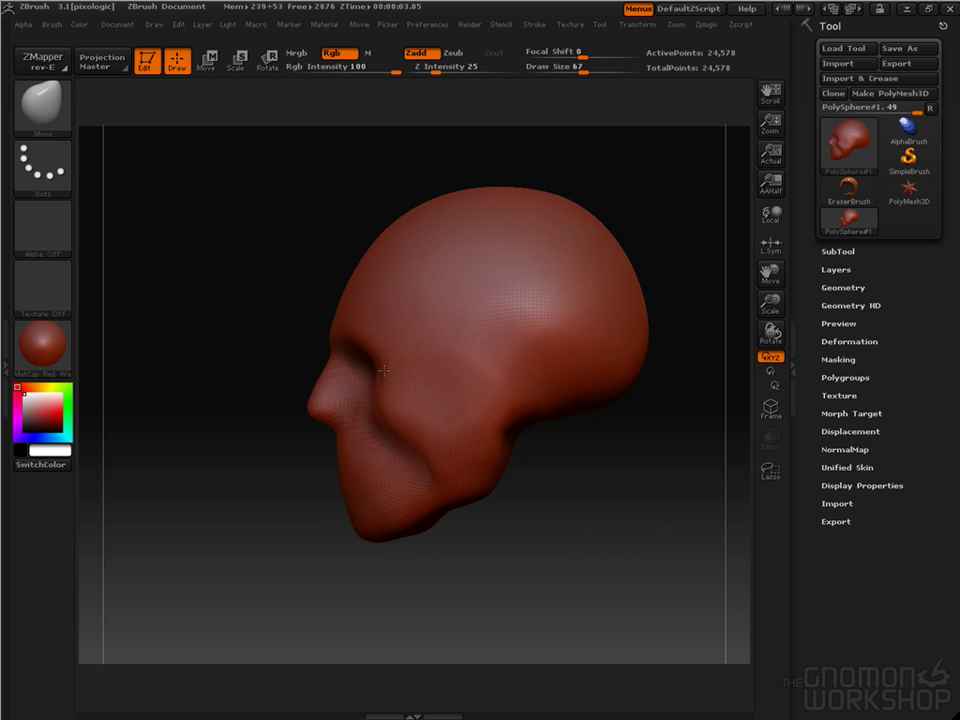
{"action": "left_click_drag", "start_coordinate": [325, 429], "coordinate": [314, 445]}
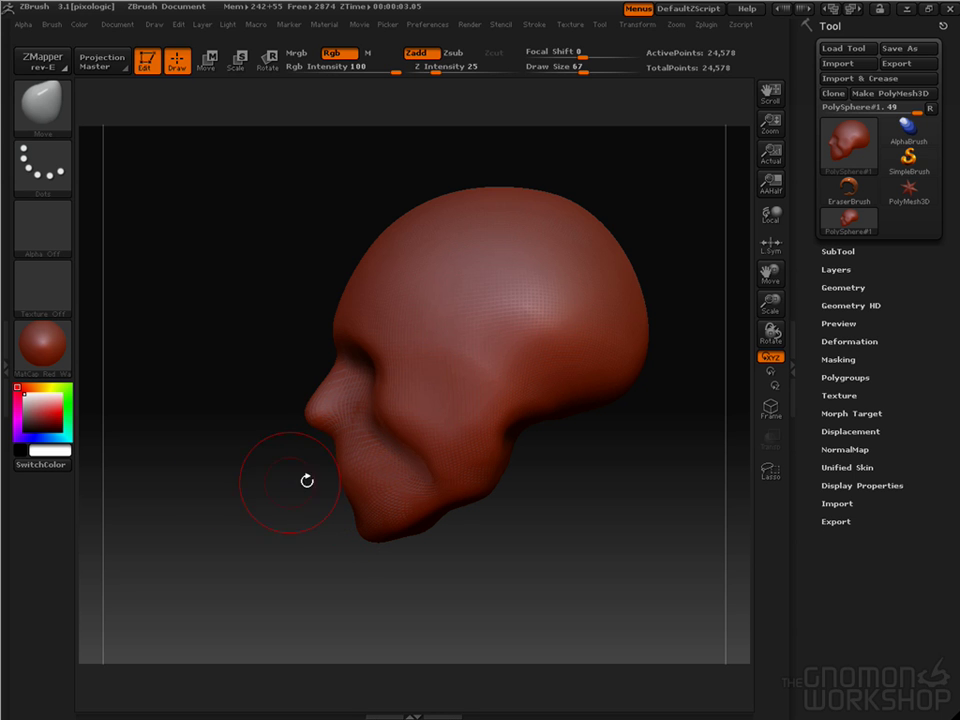
{"action": "left_click_drag", "start_coordinate": [241, 475], "coordinate": [328, 476]}
{"action": "left_click_drag", "start_coordinate": [226, 452], "coordinate": [251, 422]}
{"action": "left_click_drag", "start_coordinate": [690, 322], "coordinate": [635, 415]}
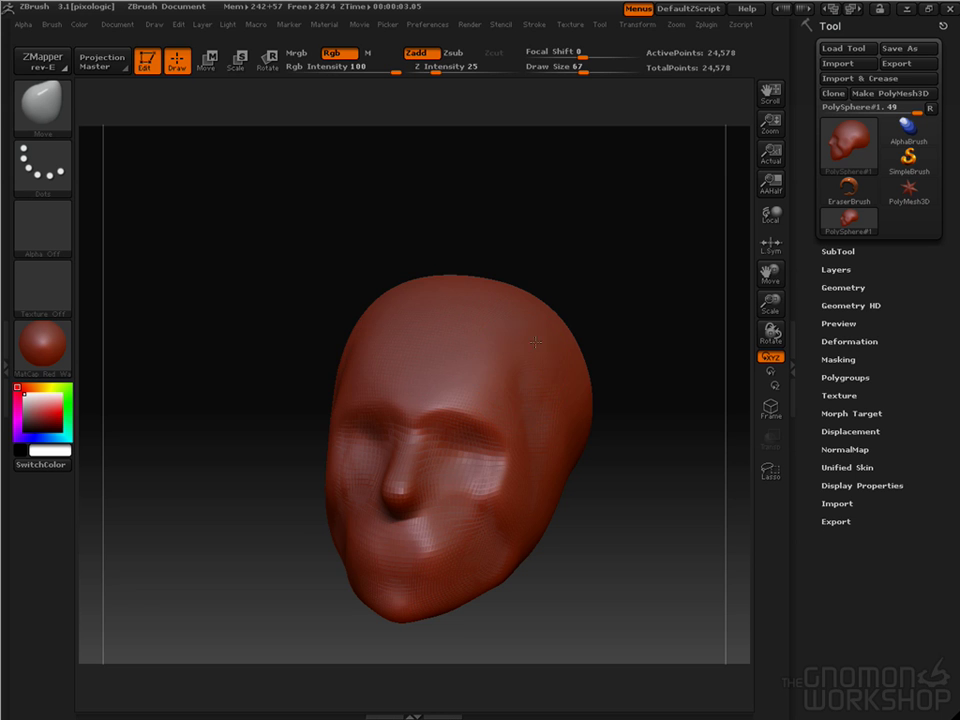
Step: Shape the temples, cheekbones and sides of the skull with the Move brush, working from several angles
{"action": "left_click_drag", "start_coordinate": [319, 403], "coordinate": [362, 430]}
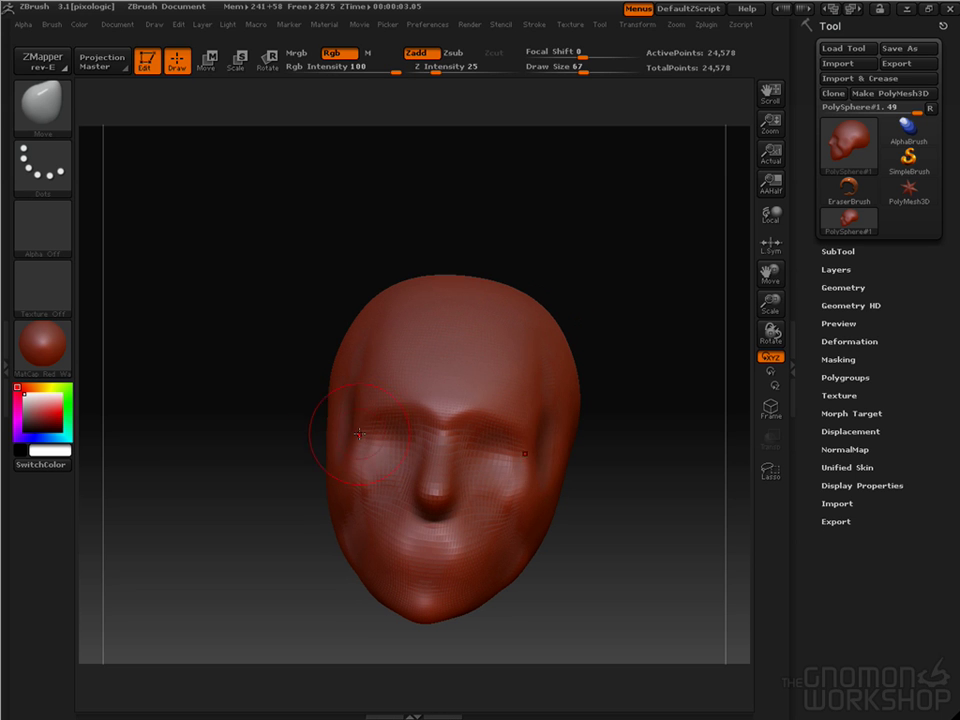
{"action": "left_click_drag", "start_coordinate": [688, 396], "coordinate": [579, 450]}
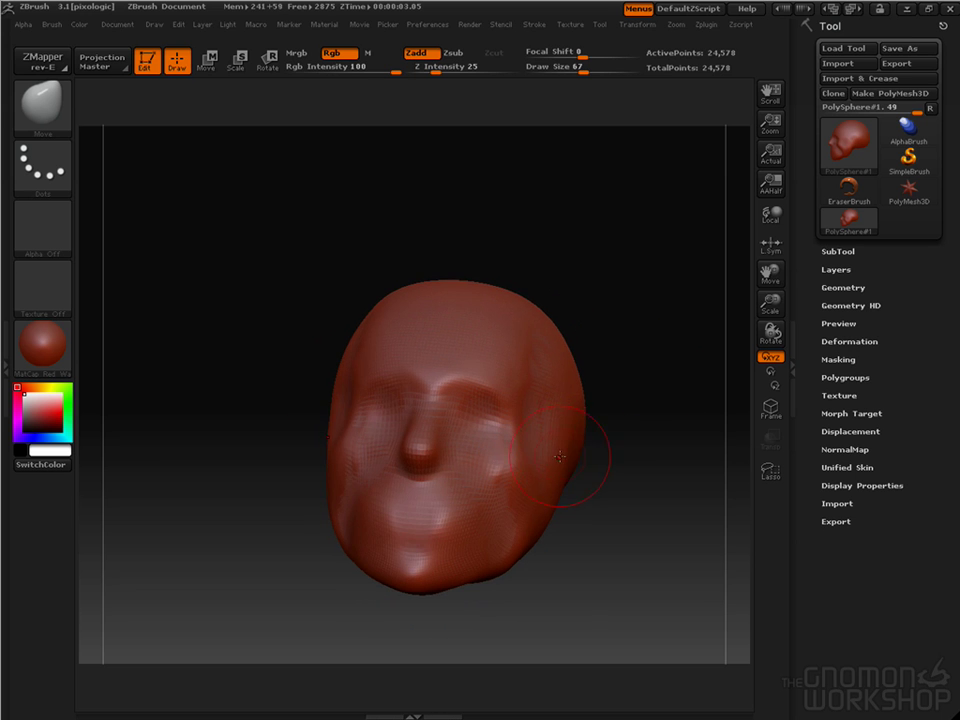
{"action": "left_click_drag", "start_coordinate": [681, 409], "coordinate": [541, 444]}
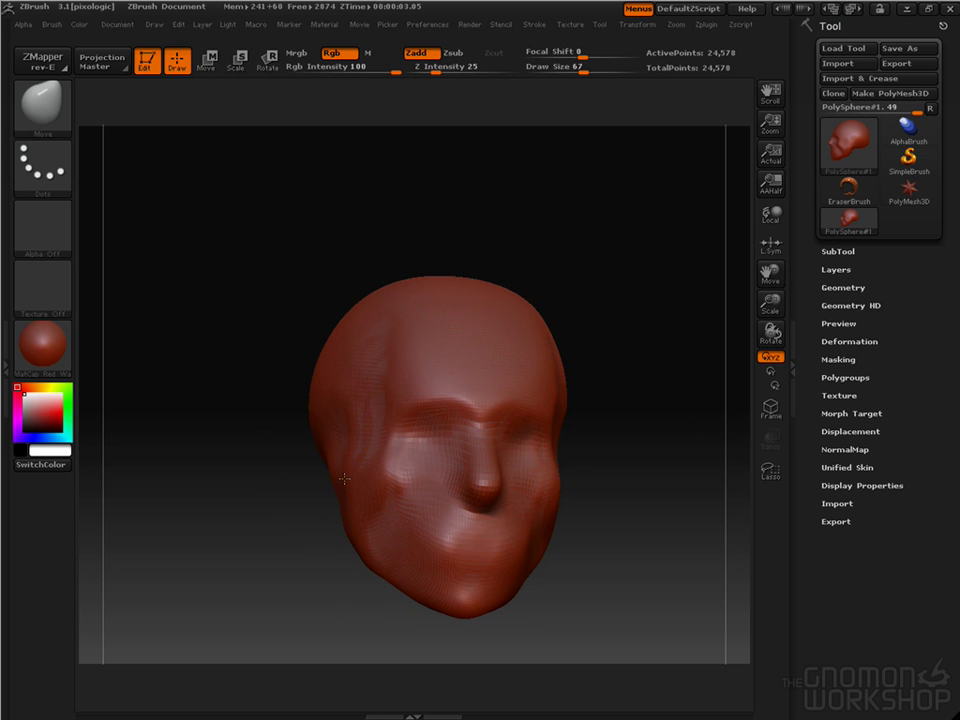
{"action": "left_click_drag", "start_coordinate": [696, 461], "coordinate": [596, 467]}
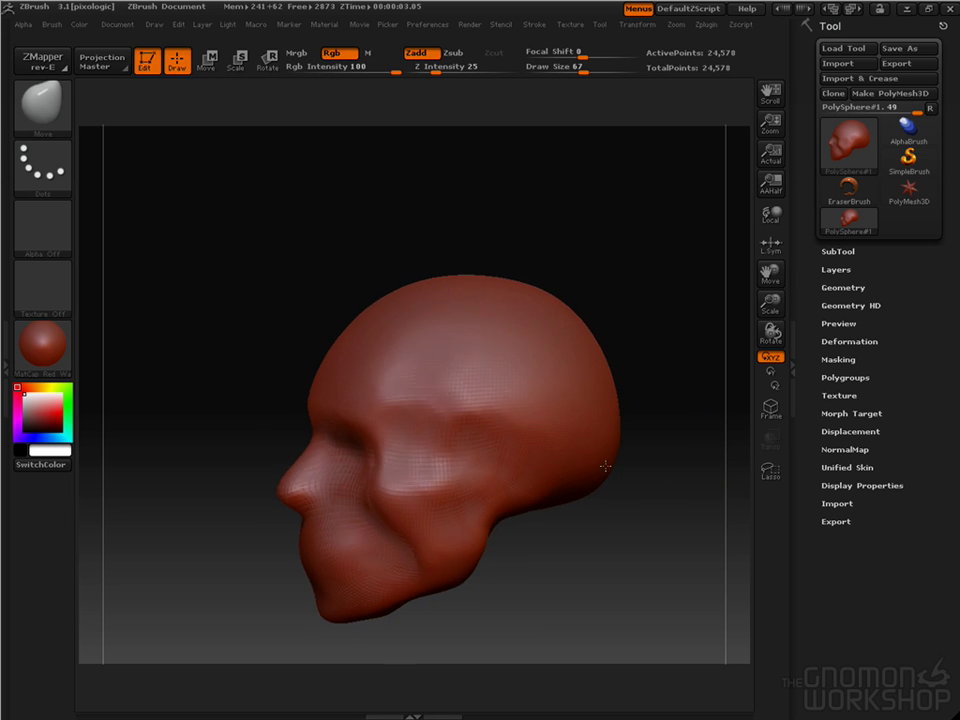
{"action": "left_click_drag", "start_coordinate": [268, 486], "coordinate": [199, 470]}
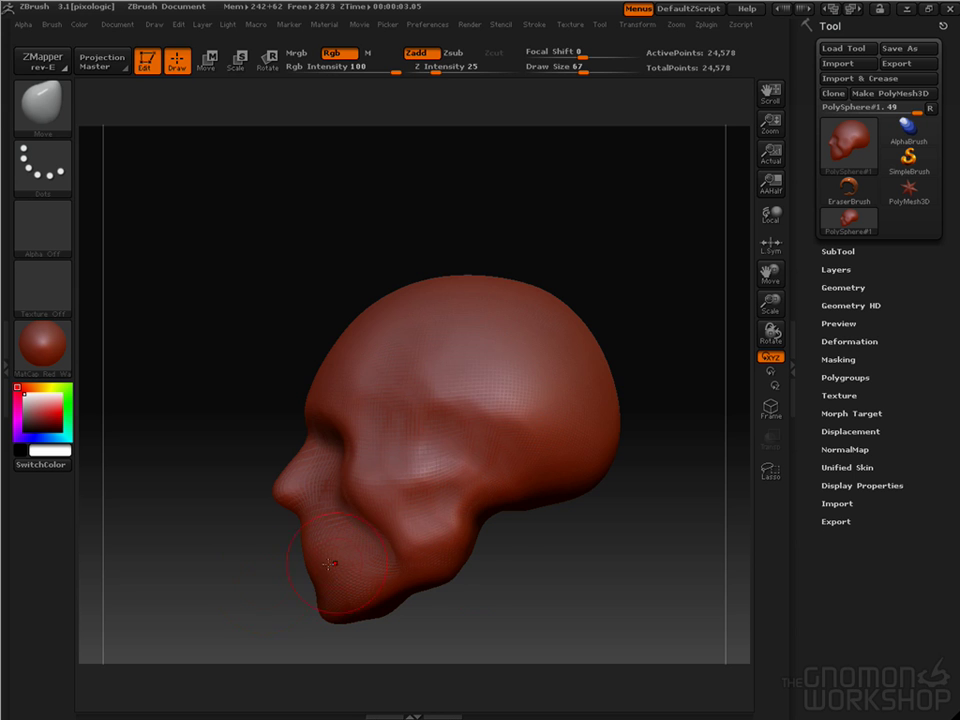
Step: Examine the roughed-out head from the side, front and three-quarter views
{"action": "mouse_move", "coordinate": [481, 560]}
{"action": "left_mouse_down"}
{"action": "mouse_move", "coordinate": [535, 505]}
{"action": "mouse_move", "coordinate": [591, 469]}
{"action": "mouse_move", "coordinate": [621, 497]}
{"action": "mouse_move", "coordinate": [583, 497]}
{"action": "mouse_move", "coordinate": [633, 503]}
{"action": "left_mouse_up"}
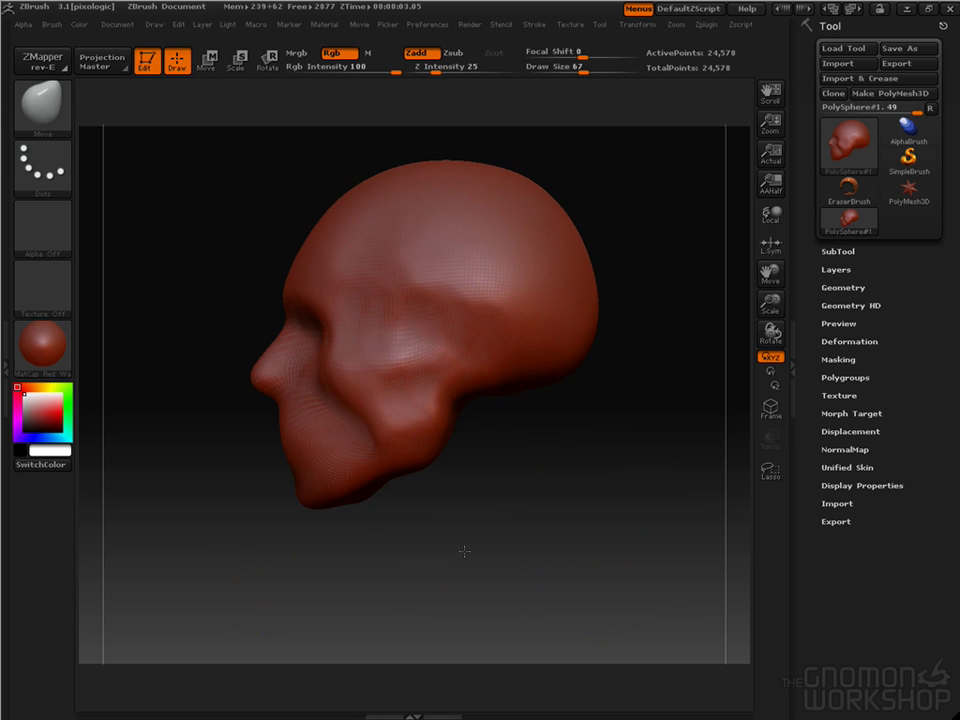
{"action": "left_click_drag", "start_coordinate": [487, 543], "coordinate": [701, 461]}
{"action": "left_click_drag", "start_coordinate": [632, 474], "coordinate": [609, 488], "text": "shift"}
{"action": "left_click_drag", "start_coordinate": [364, 492], "coordinate": [678, 530], "text": "shift"}
{"action": "mouse_move", "coordinate": [643, 450]}
{"action": "left_mouse_down"}
{"action": "mouse_move", "coordinate": [654, 499]}
{"action": "mouse_move", "coordinate": [469, 511]}
{"action": "left_mouse_up"}
{"action": "left_click_drag", "start_coordinate": [411, 491], "coordinate": [730, 514]}
{"action": "left_click_drag", "start_coordinate": [467, 470], "coordinate": [611, 480], "text": "shift"}
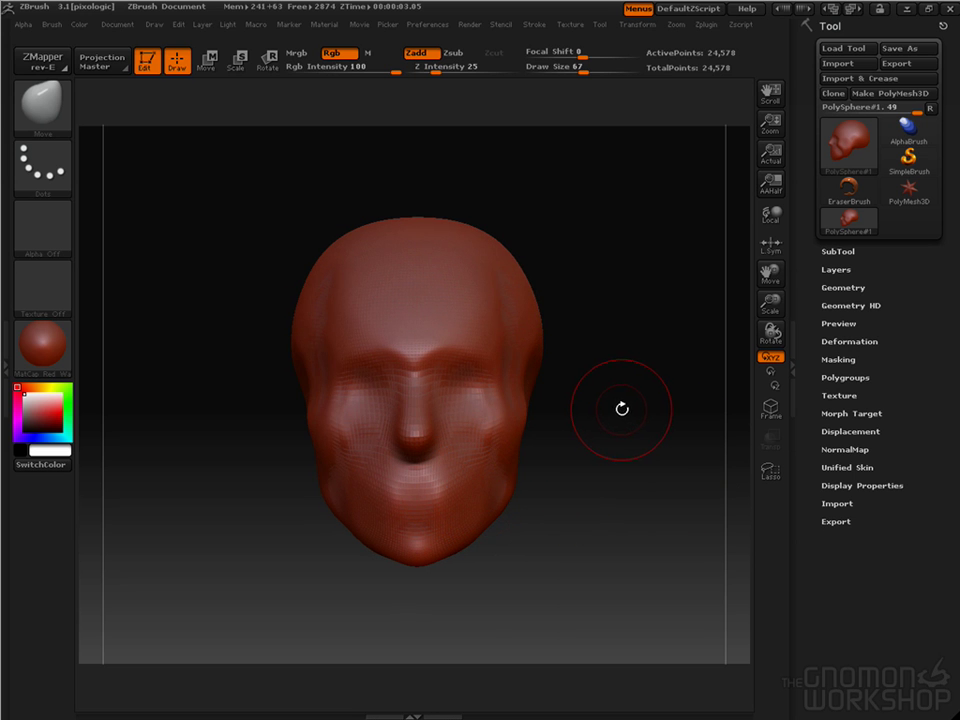
{"action": "left_click_drag", "start_coordinate": [620, 408], "coordinate": [649, 429]}
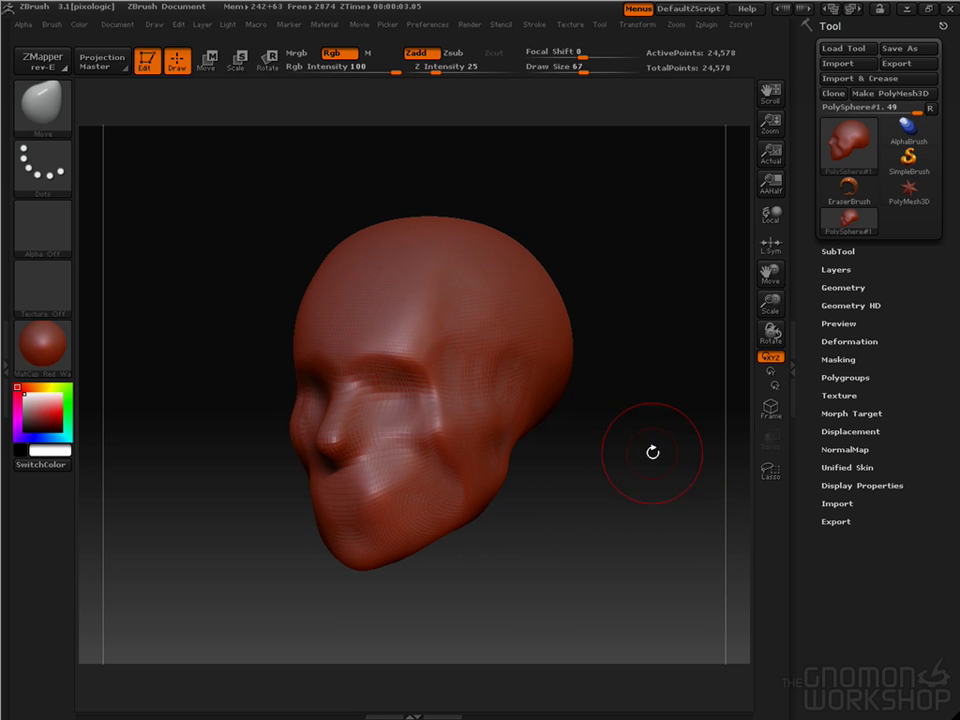